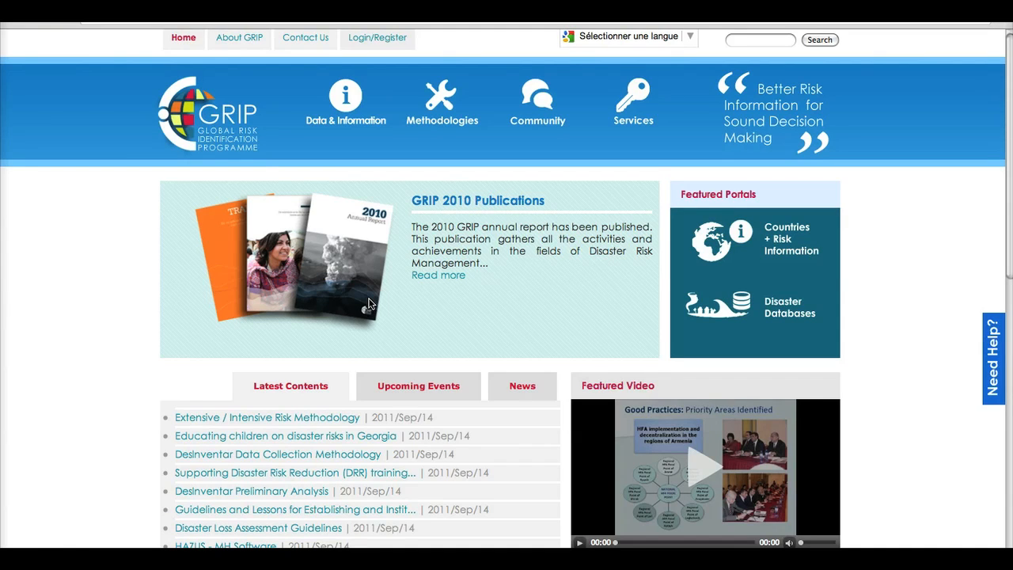
Open the Documents or Publications submission form from the site's Share Your Content section.
scroll(367, 303, "down", 10)
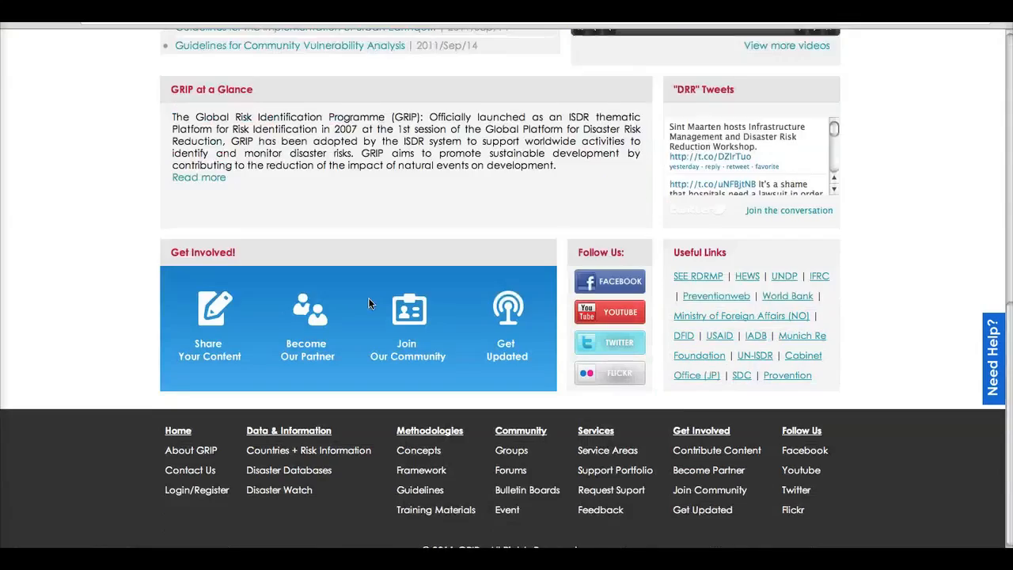
left_click(367, 303)
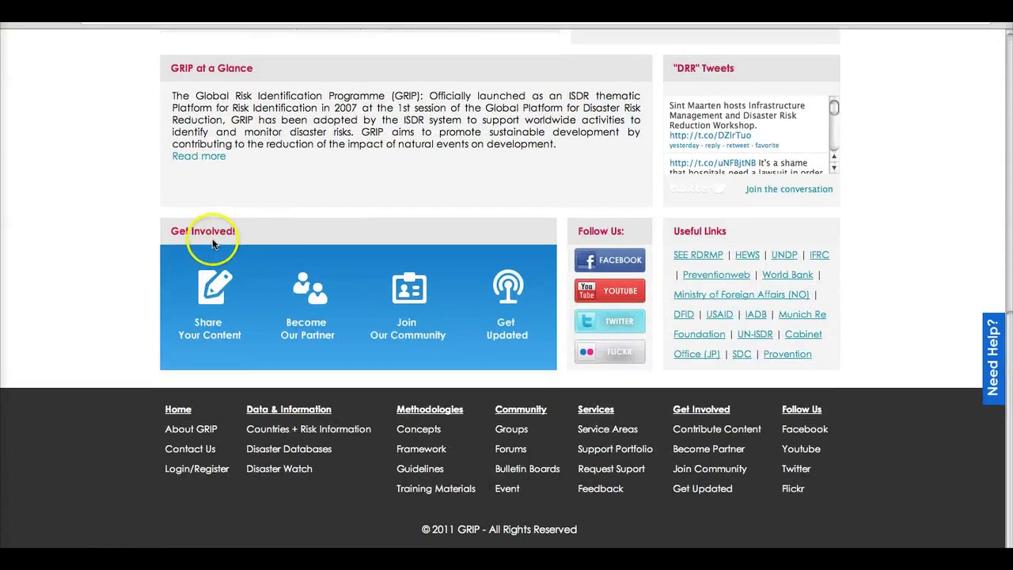
left_click(211, 308)
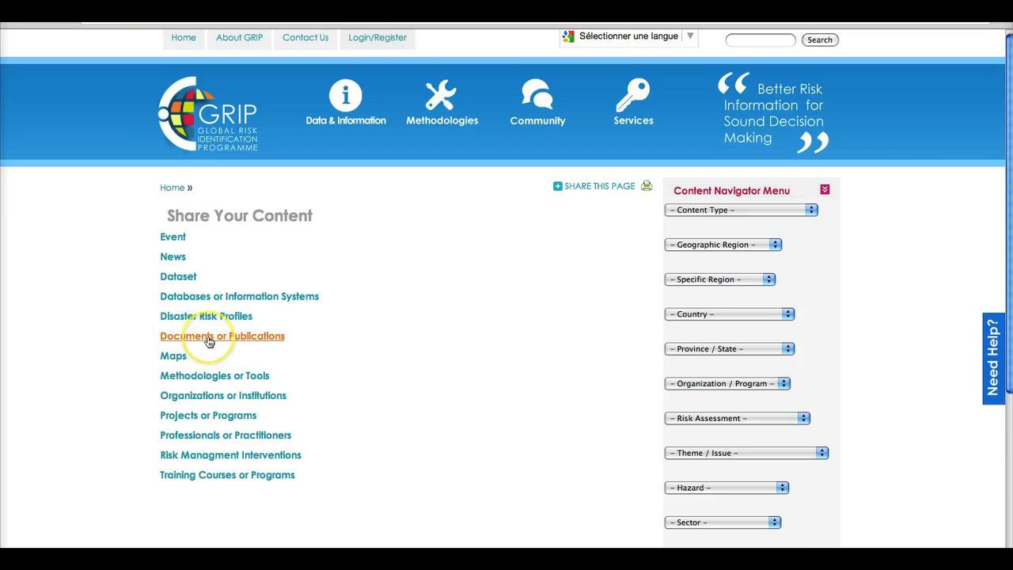
left_click(229, 338)
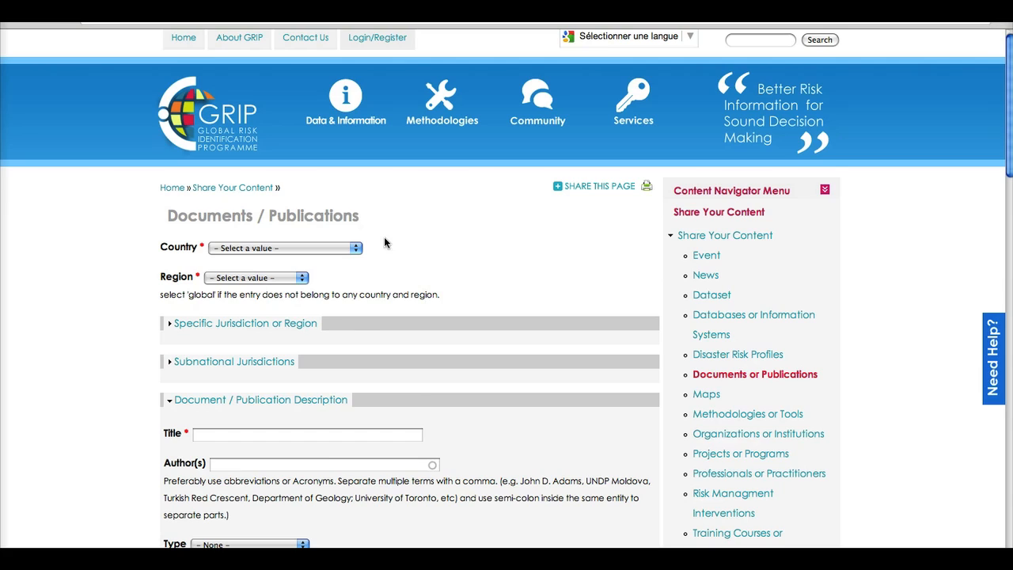
Set both the Country and the Region of the publication to Global.
left_click(346, 249)
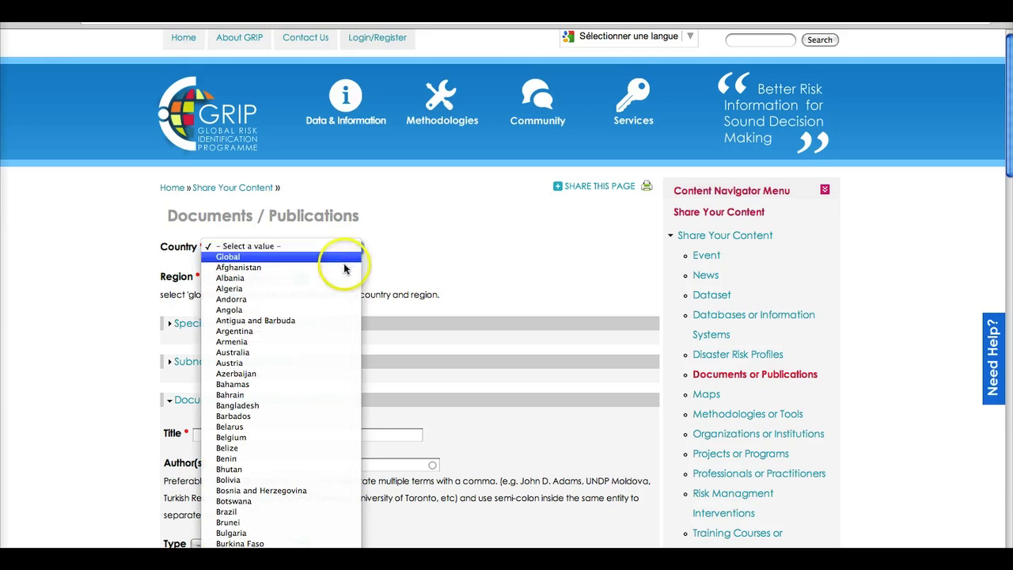
scroll(318, 487, "down", 10)
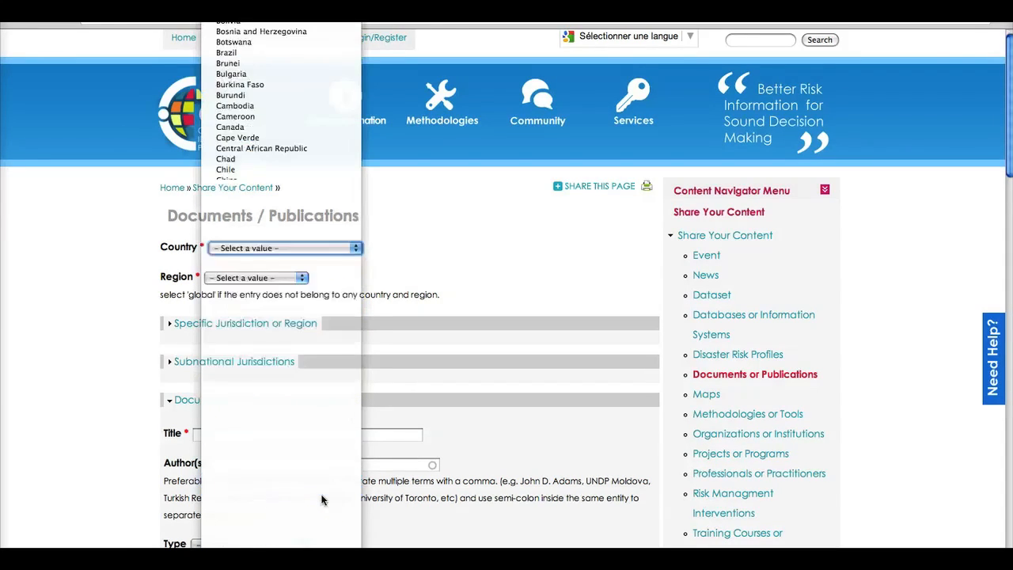
scroll(322, 498, "up", 10)
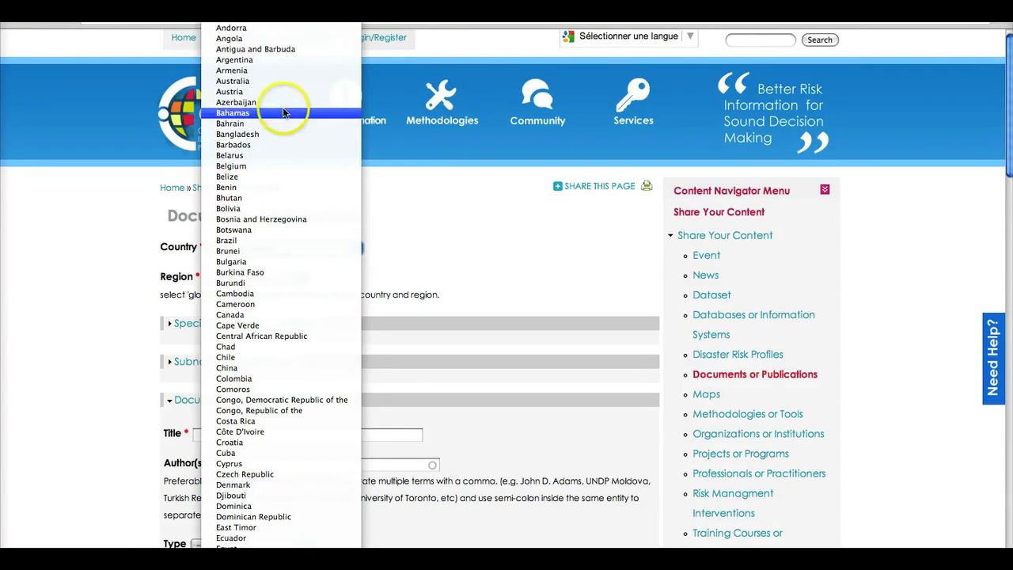
left_click(406, 140)
left_click(324, 249)
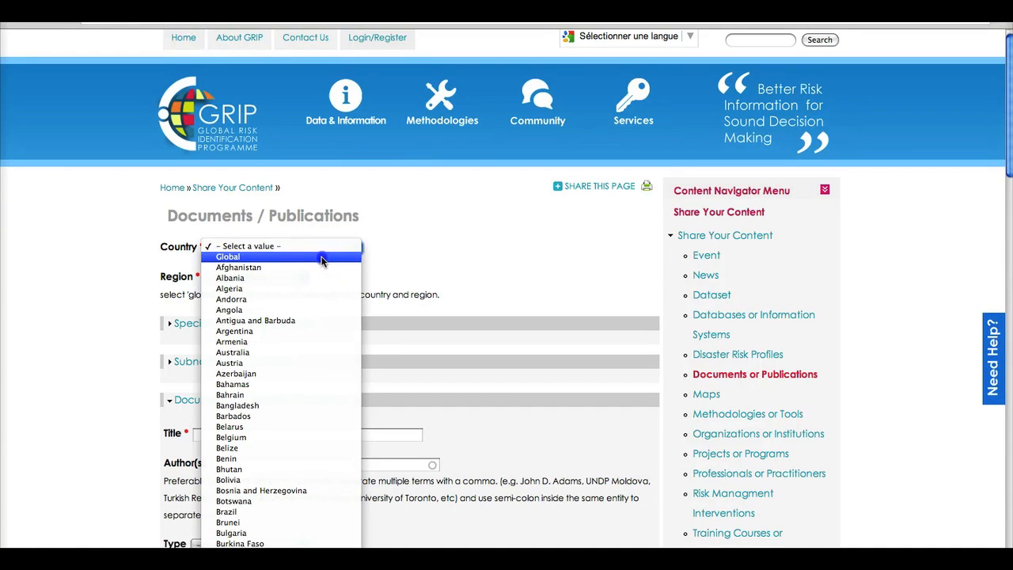
left_click(322, 259)
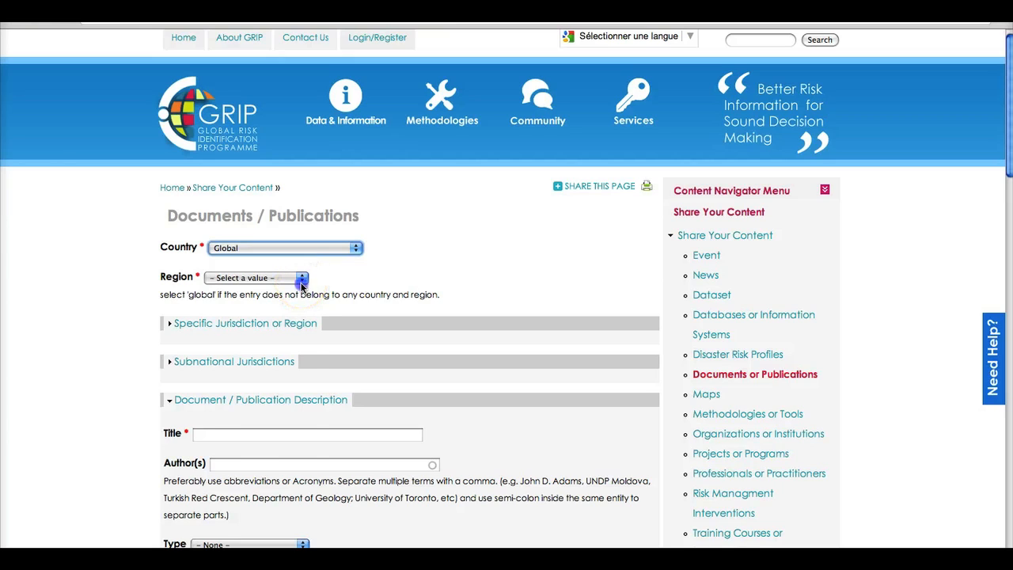
left_click(301, 281)
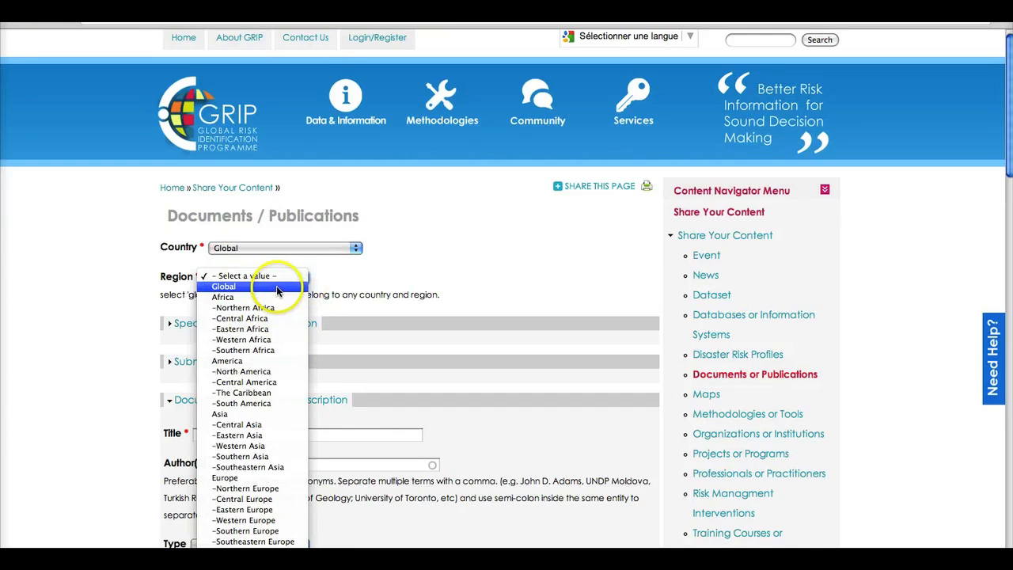
left_click(230, 289)
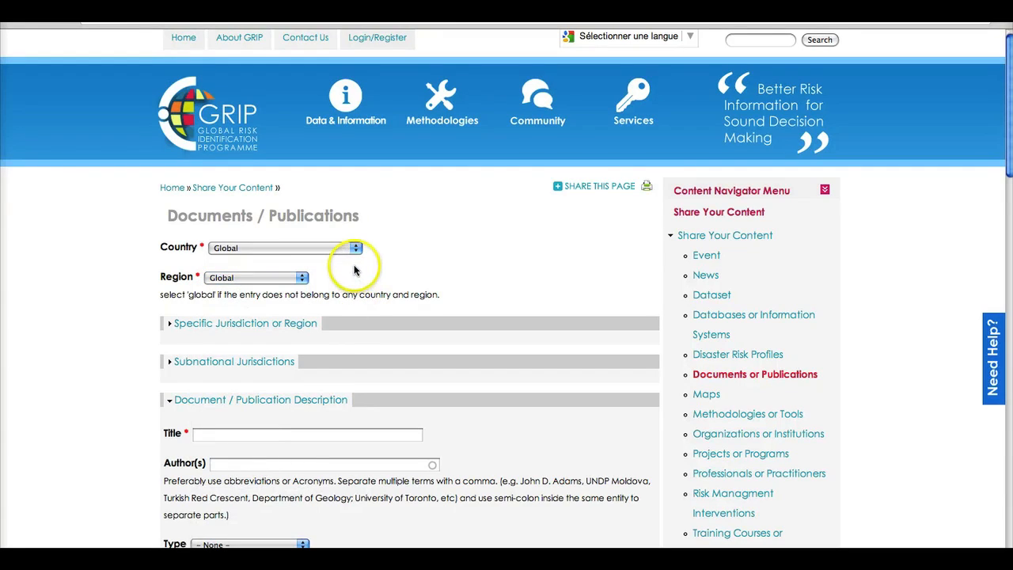
Set the publication's Country to Algeria and its Region to Northern Africa.
left_click(346, 248)
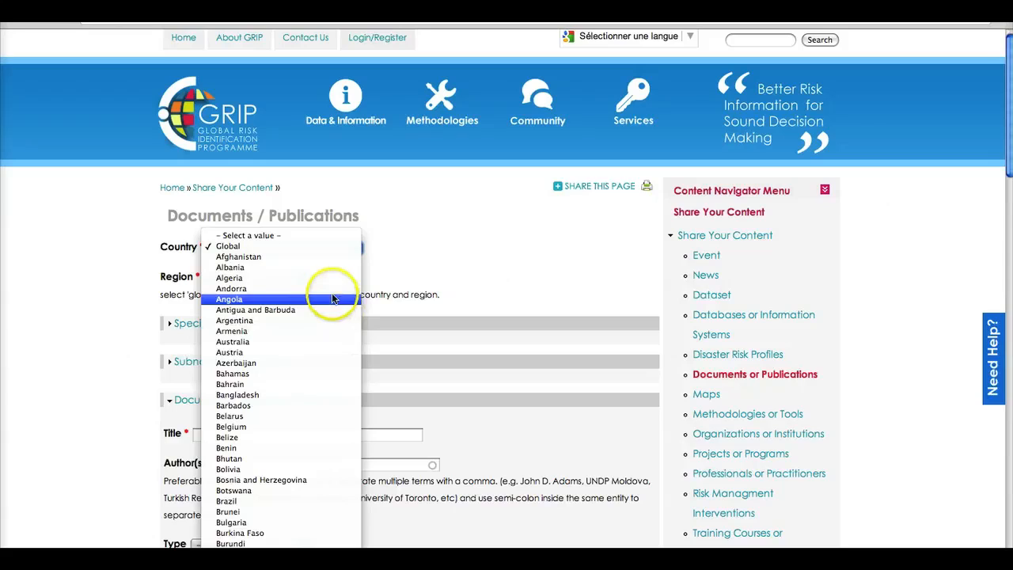
left_click(331, 279)
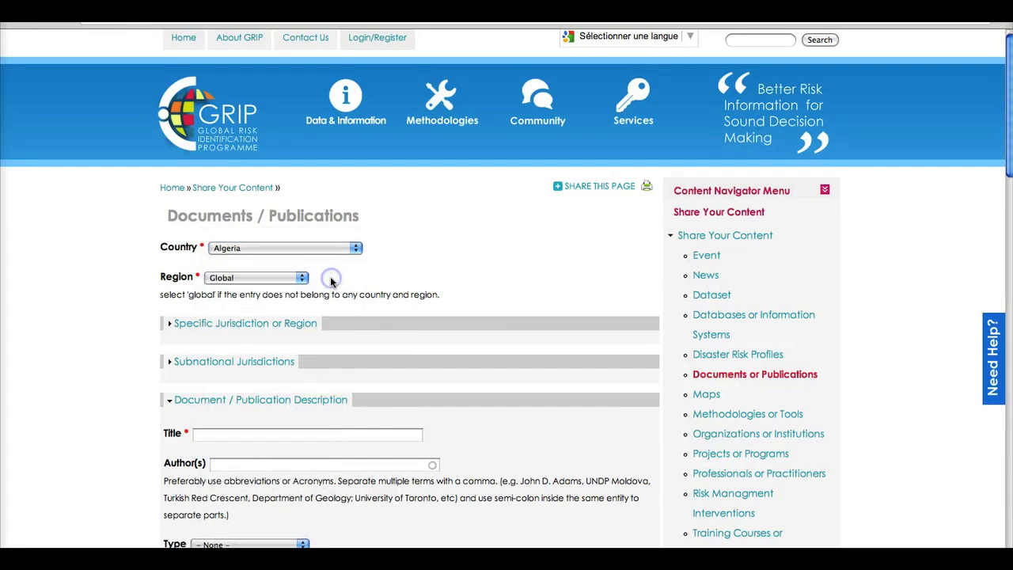
left_click(299, 277)
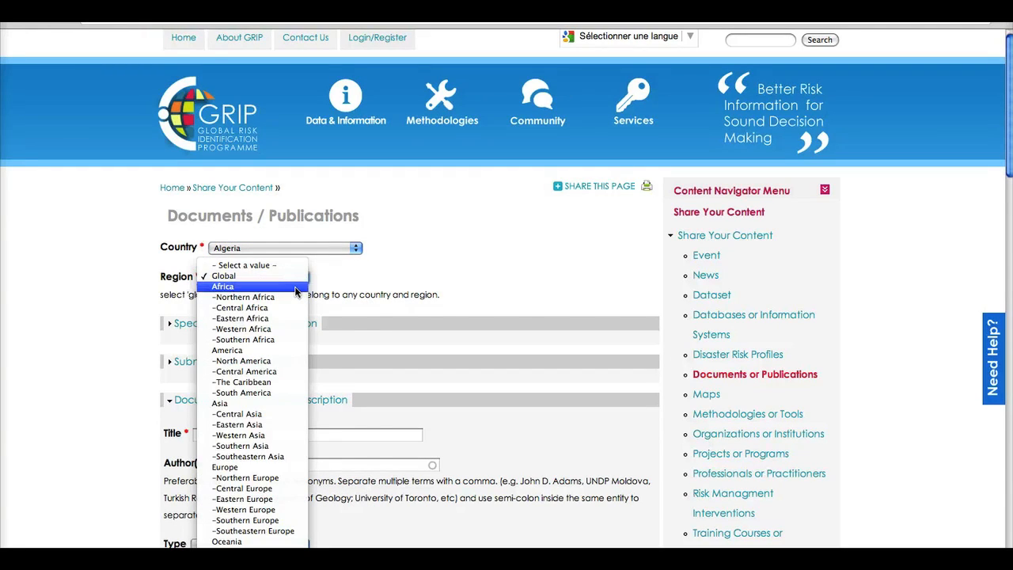
left_click(298, 298)
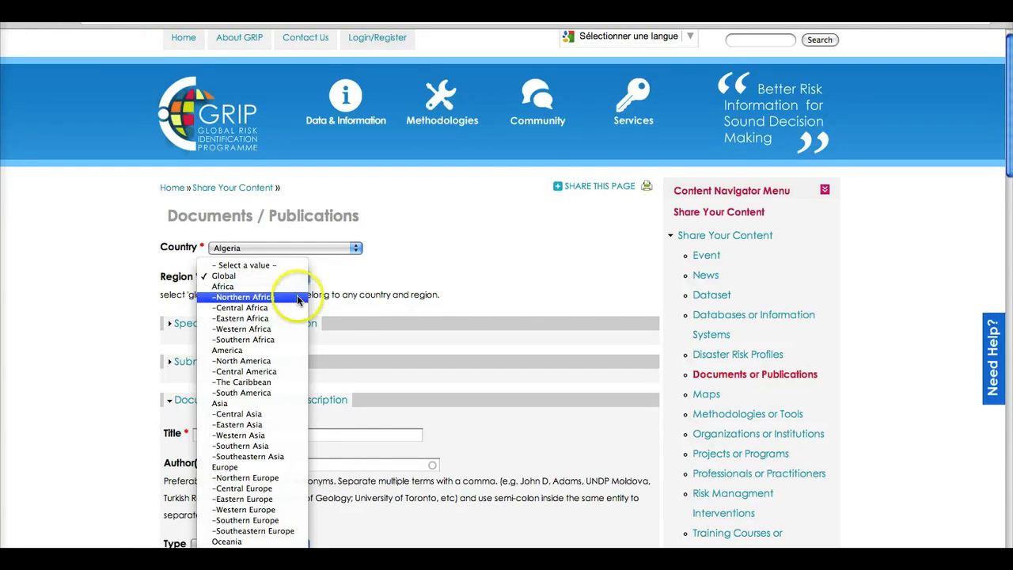
left_click(237, 297)
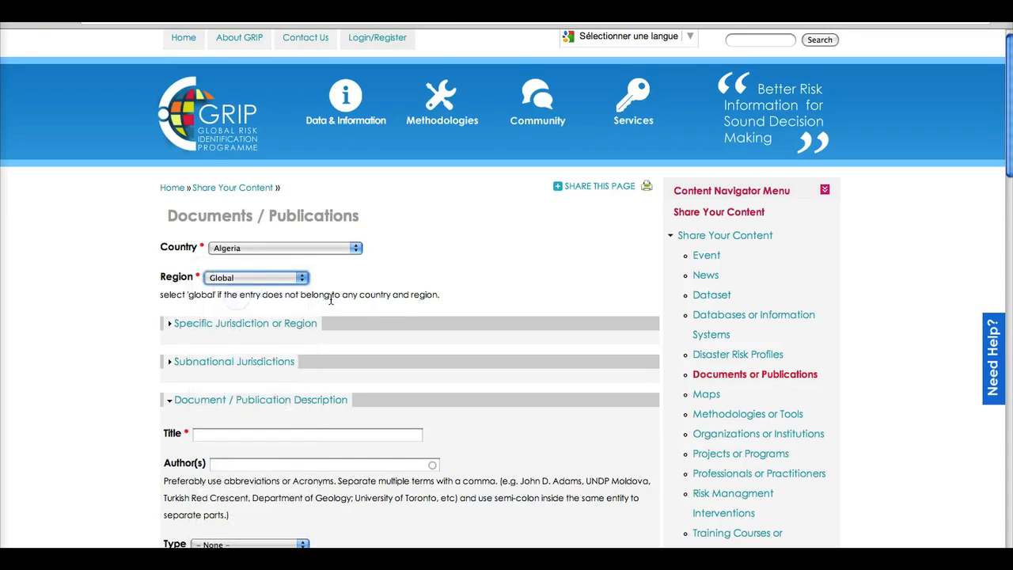
Expand Specific Jurisdiction or Region and set the Specific Region to The Arab States.
scroll(376, 295, "down", 1)
left_click(291, 293)
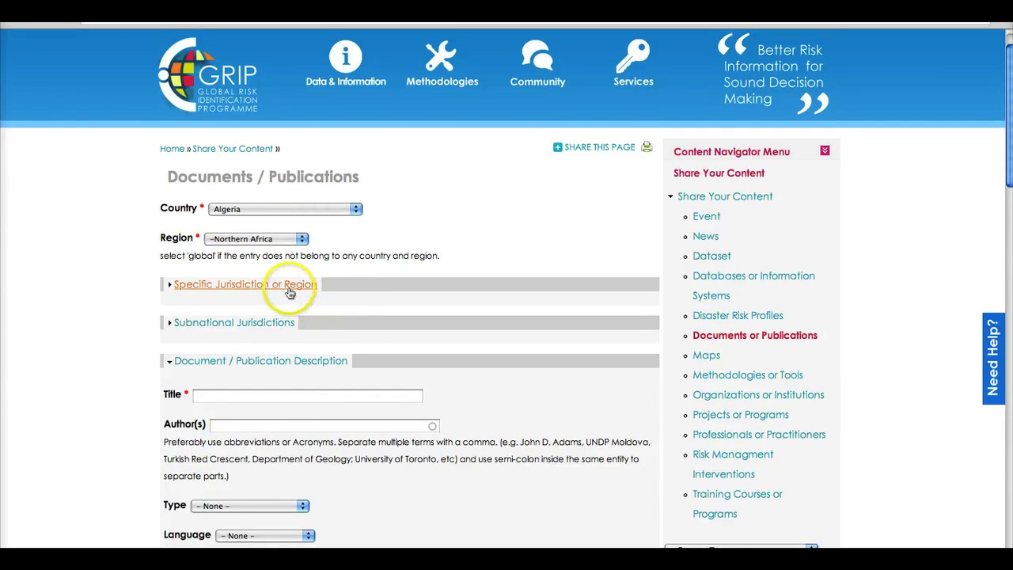
left_click(290, 293)
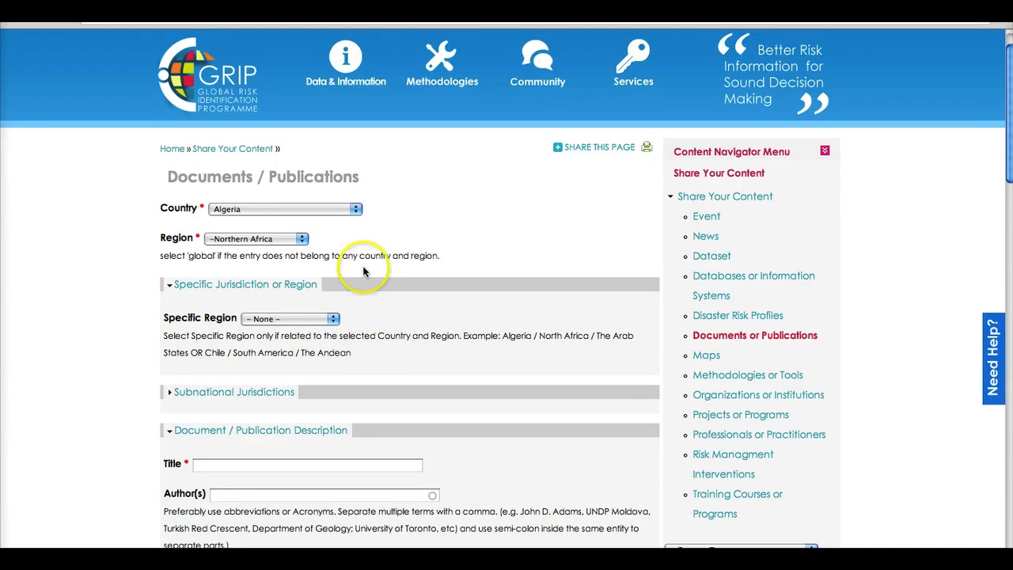
left_click(299, 284)
scroll(305, 284, "up", 1)
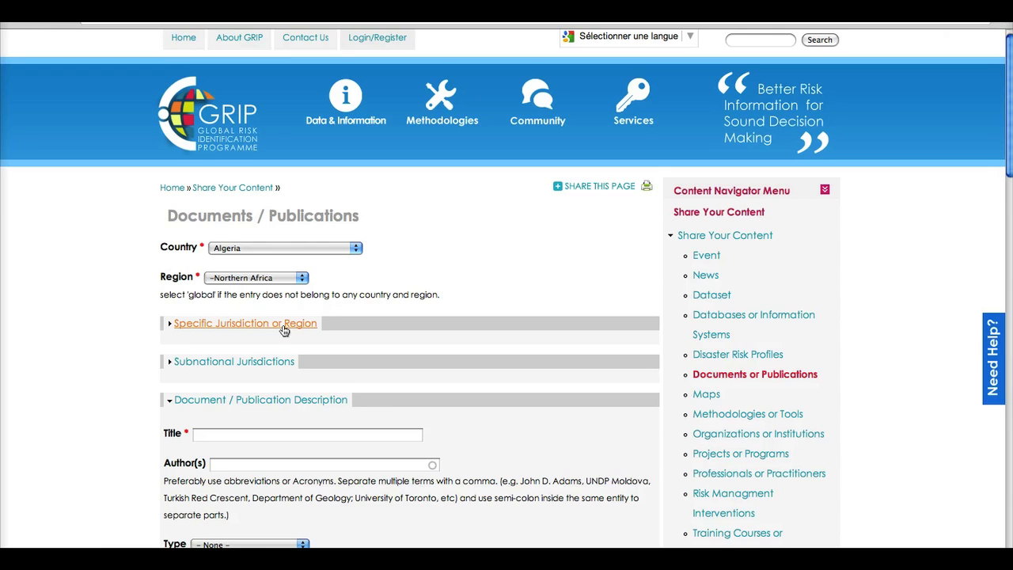
left_click(283, 326)
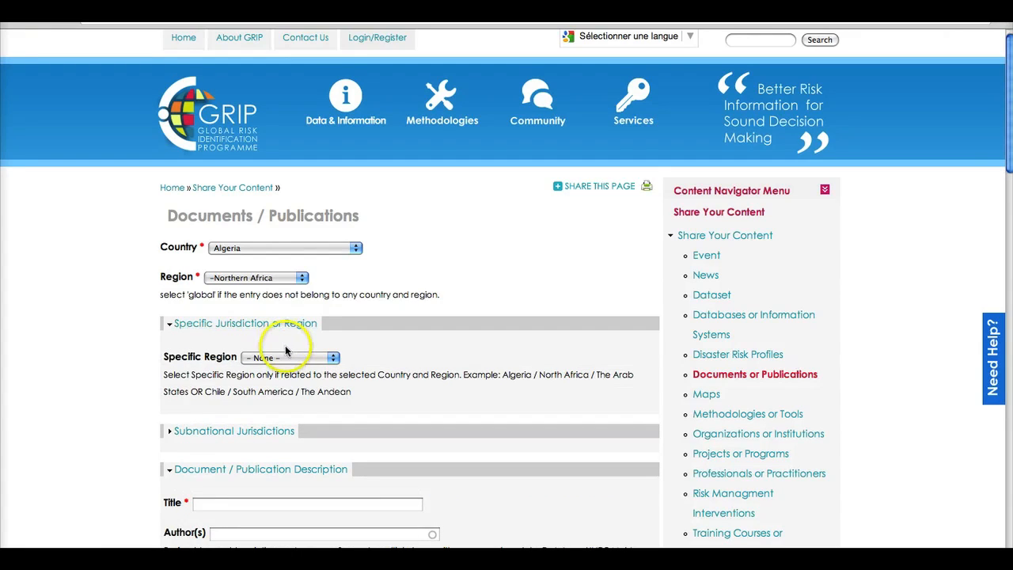
left_click(291, 358)
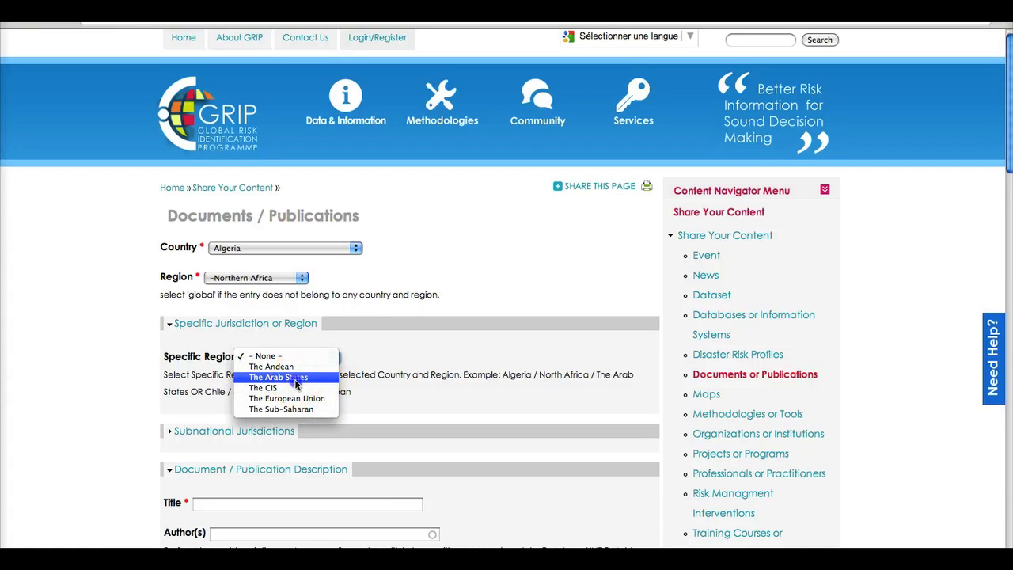
left_click(294, 378)
Examine the Province / State and City / Municipality options under Subnational Jurisdictions without choosing any, and collapse the section.
scroll(281, 314, "down", 3)
left_click(281, 314)
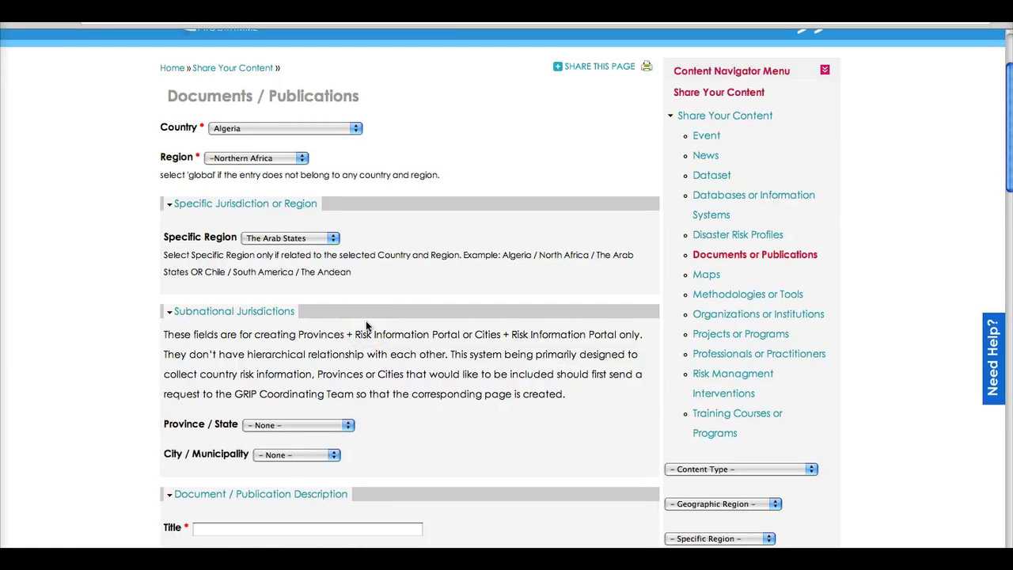
left_click(291, 426)
left_click(362, 441)
left_click(335, 454)
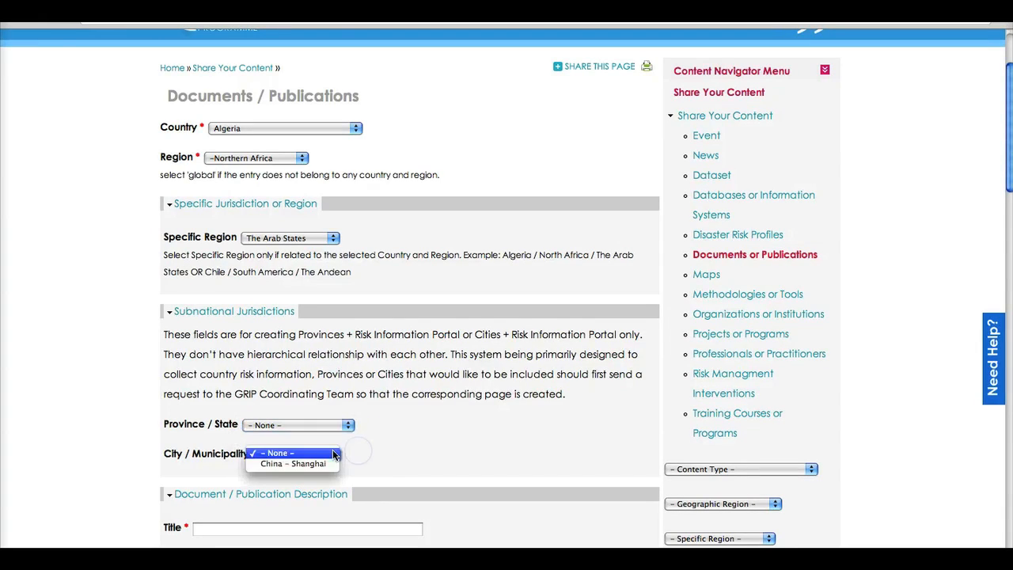
left_click(331, 465)
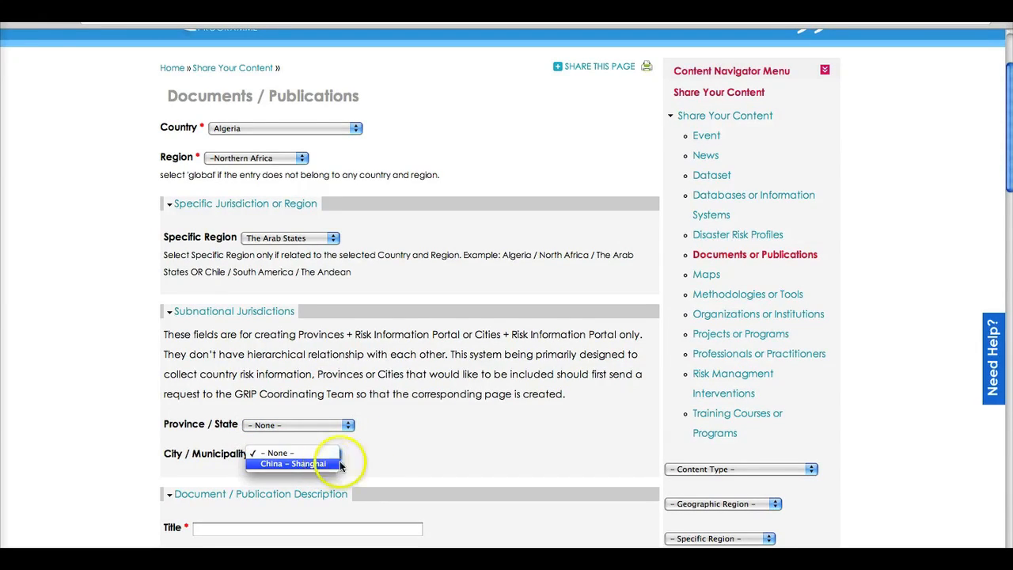
left_click(381, 452)
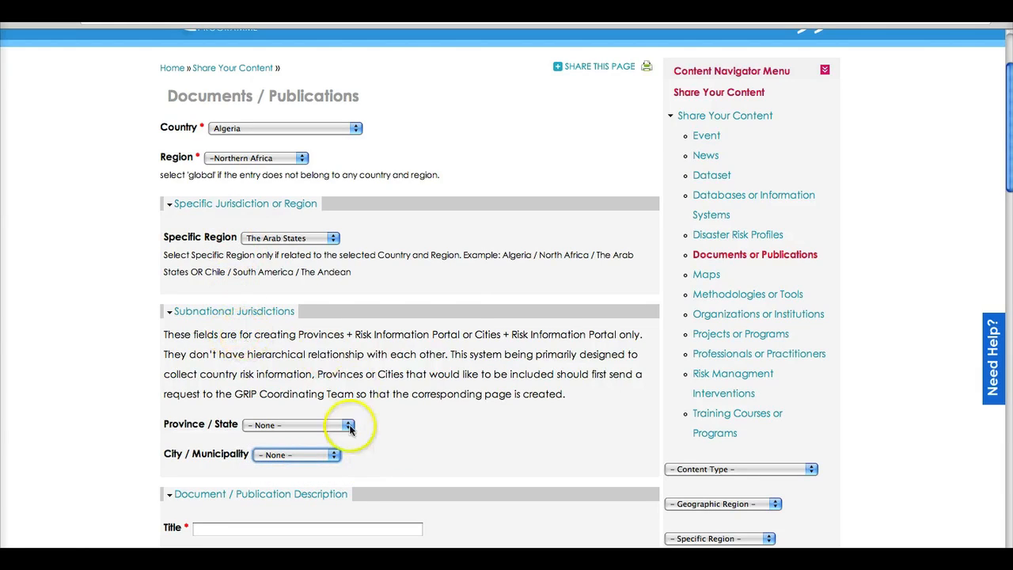
left_click(337, 426)
left_click(314, 368)
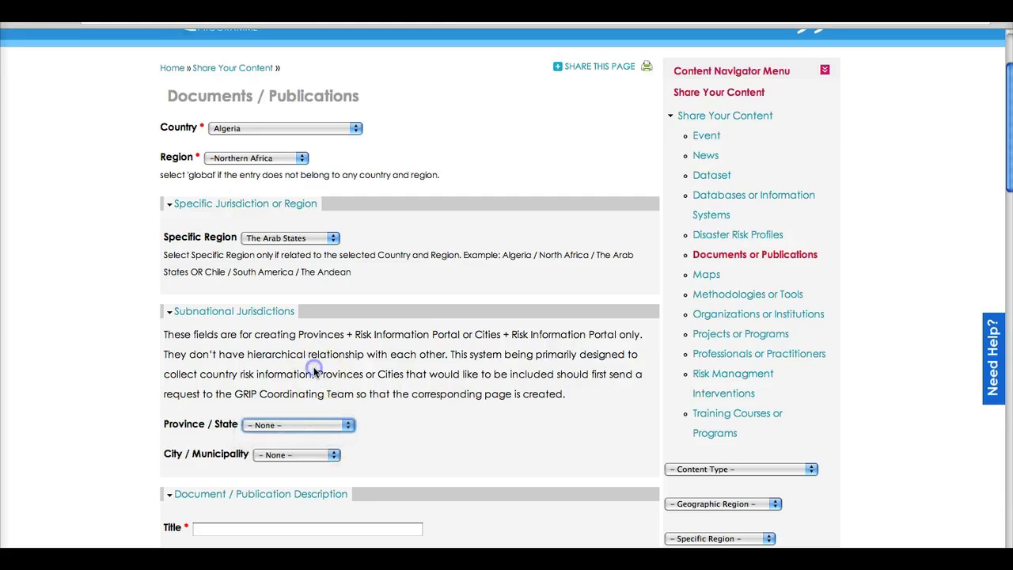
left_click(234, 312)
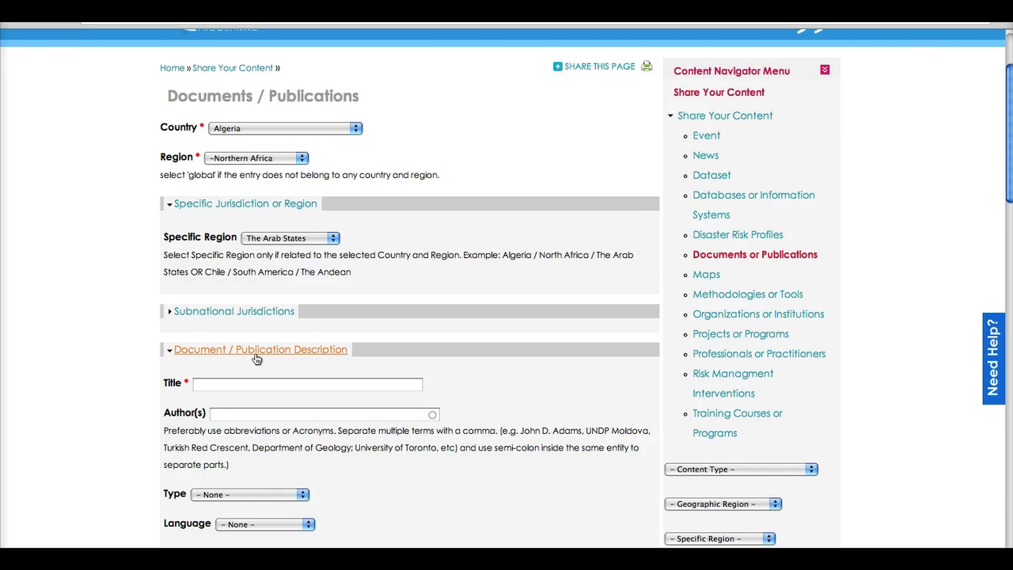
Examine the required Title field and the Author(s) field in the Document / Publication Description section.
scroll(255, 359, "down", 1)
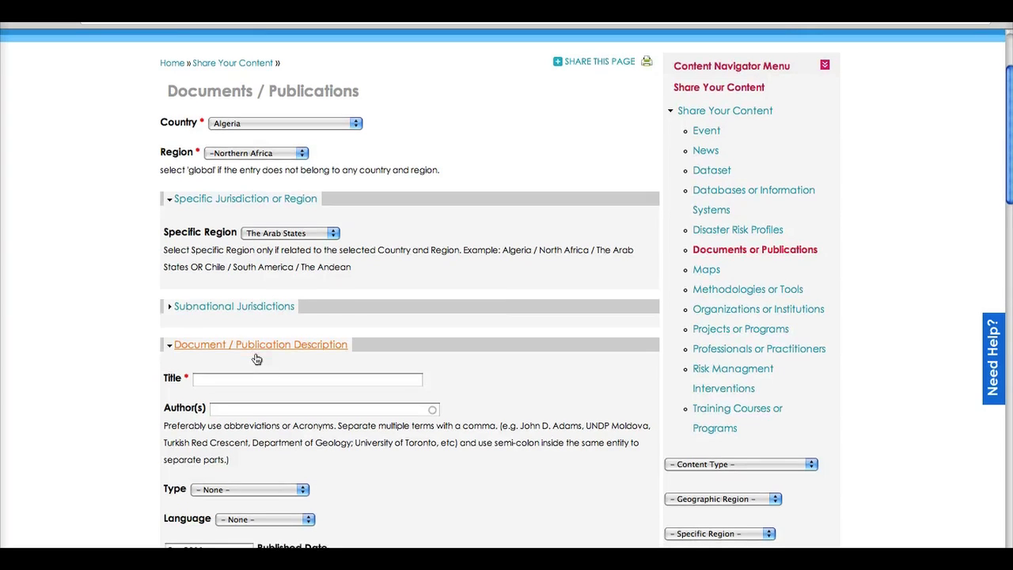
left_click(256, 374)
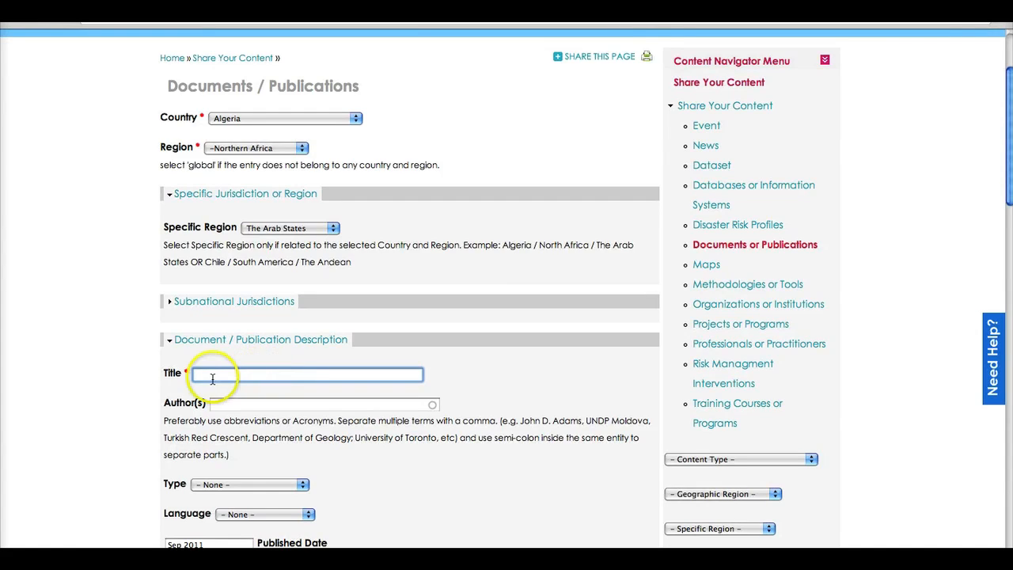
scroll(190, 368, "down", 3)
scroll(180, 349, "down", 2)
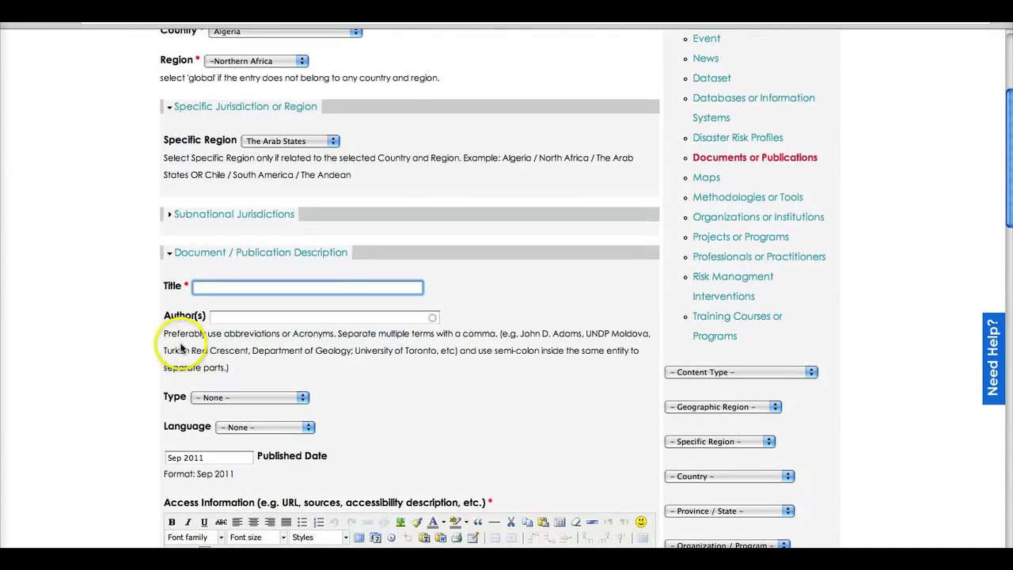
left_click(186, 287)
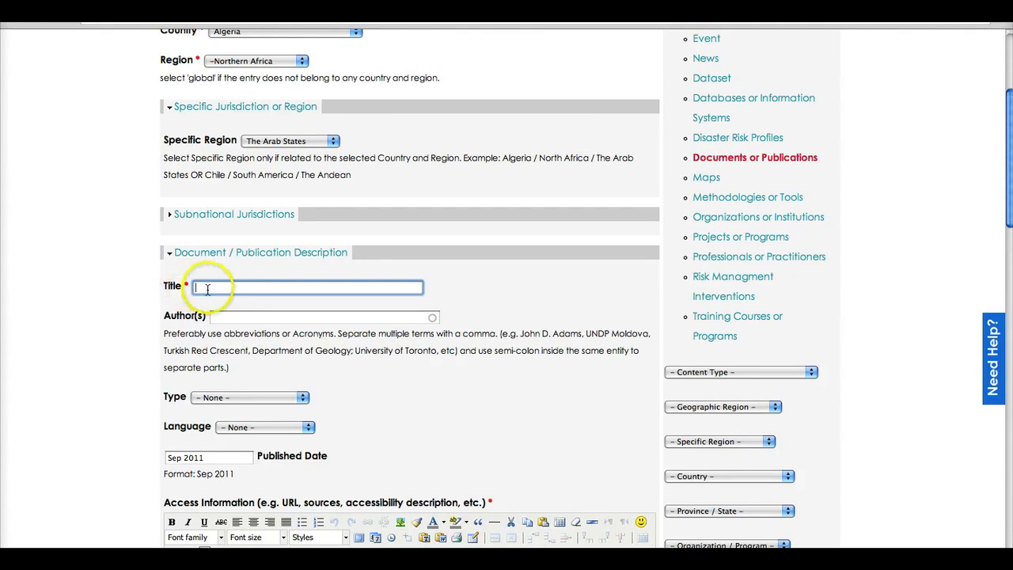
left_click(195, 318)
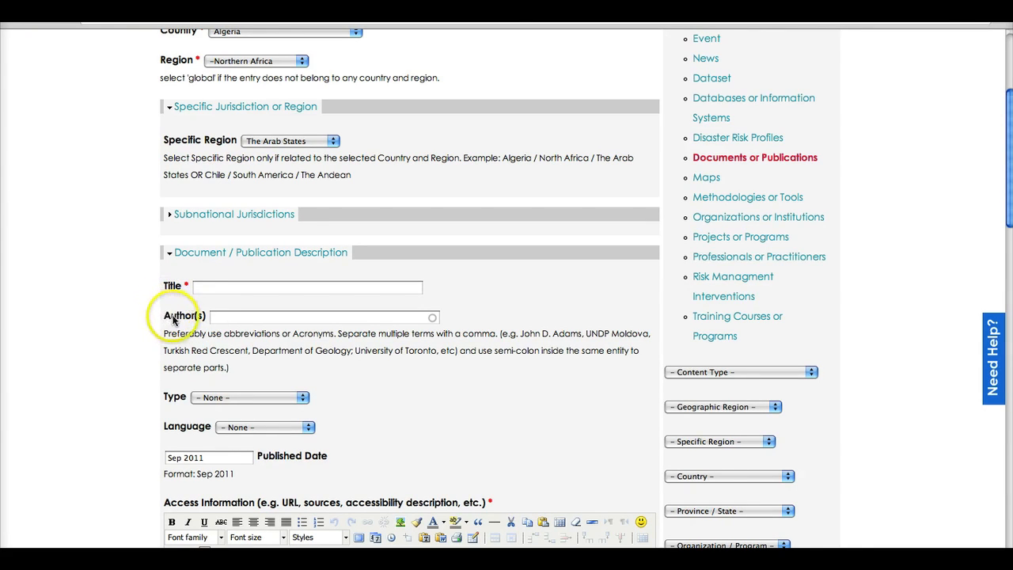
Fill in Author(s) with UNDP Algeria, GRIP, choosing GRIP from the autocomplete suggestions.
left_click(212, 317)
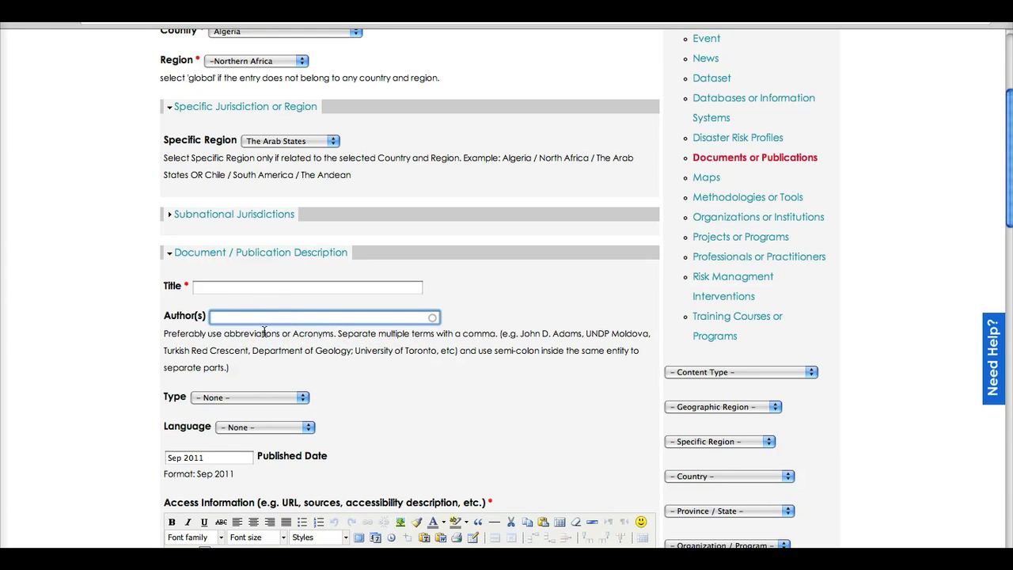
type("UN")
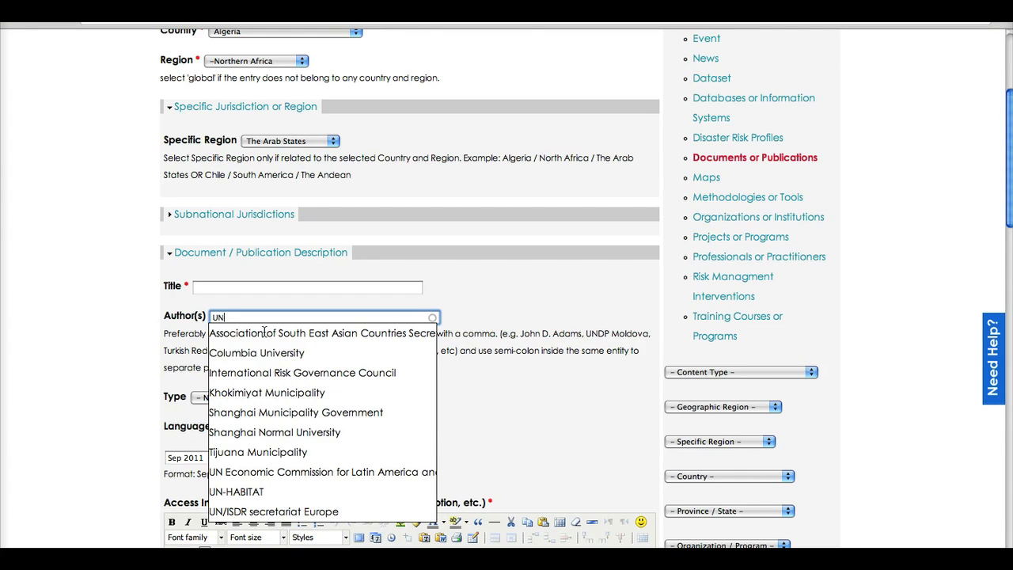
type("D")
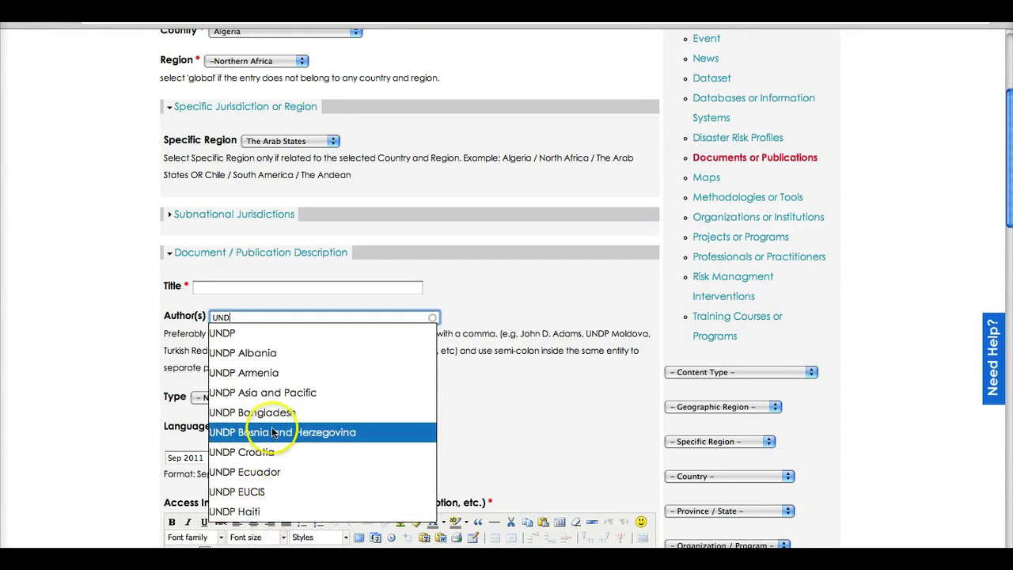
type("P AL")
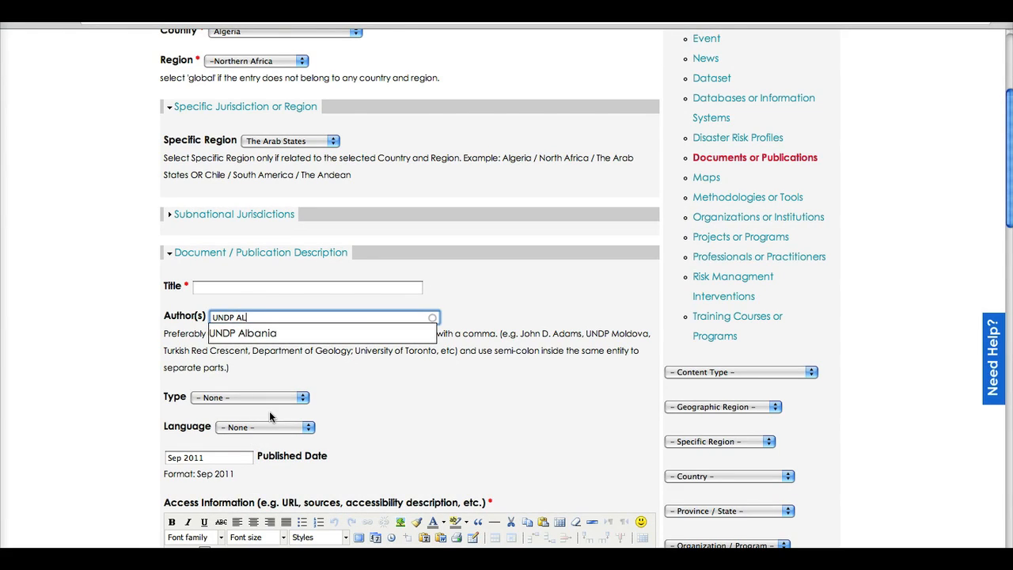
key("BackSpace")
key("BackSpace")
type("lgeria, GRIP")
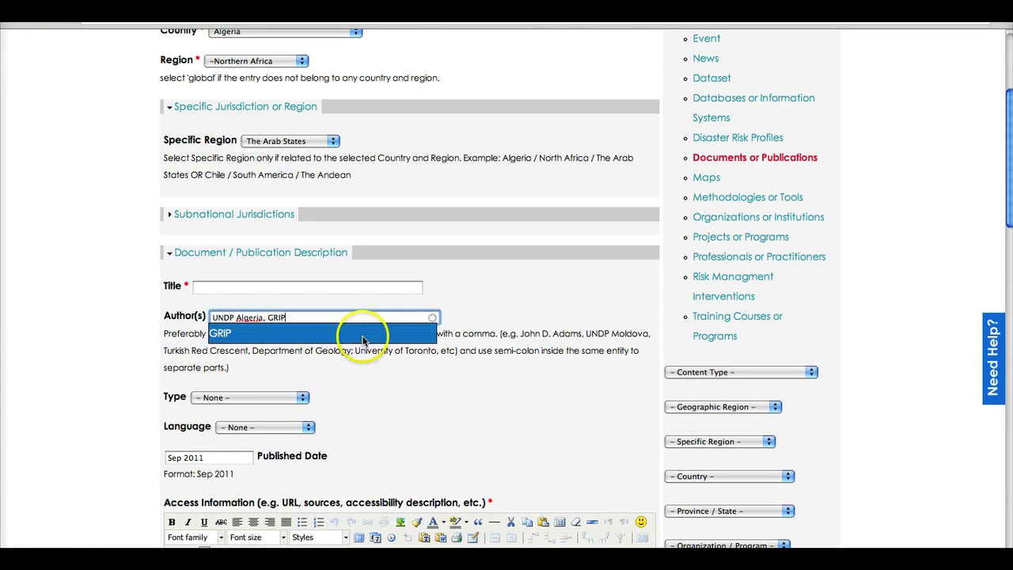
left_click(332, 330)
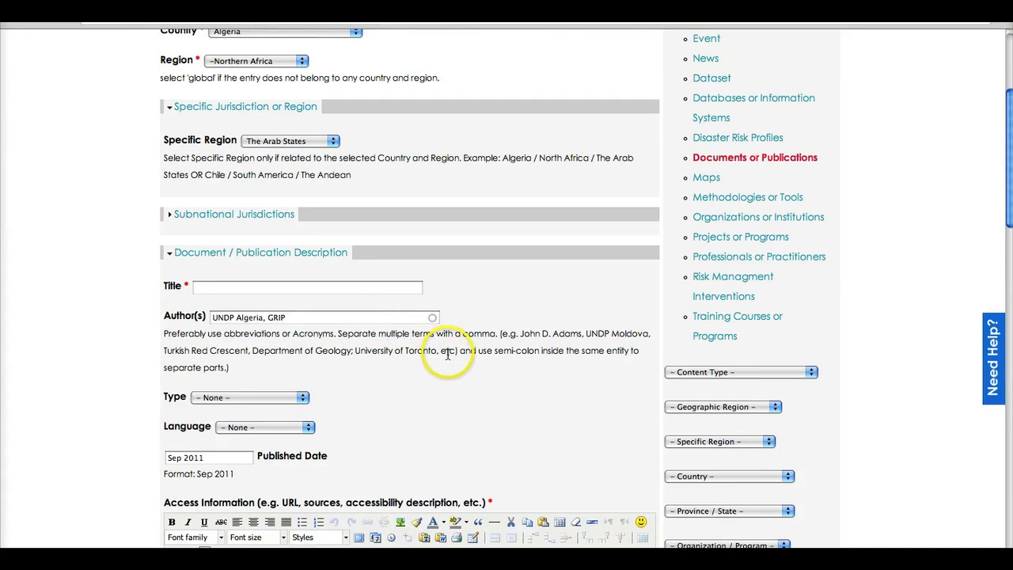
Examine the example entries in the Author(s) help text, including the department and university joined by a semicolon.
left_click_drag(520, 333, 581, 333)
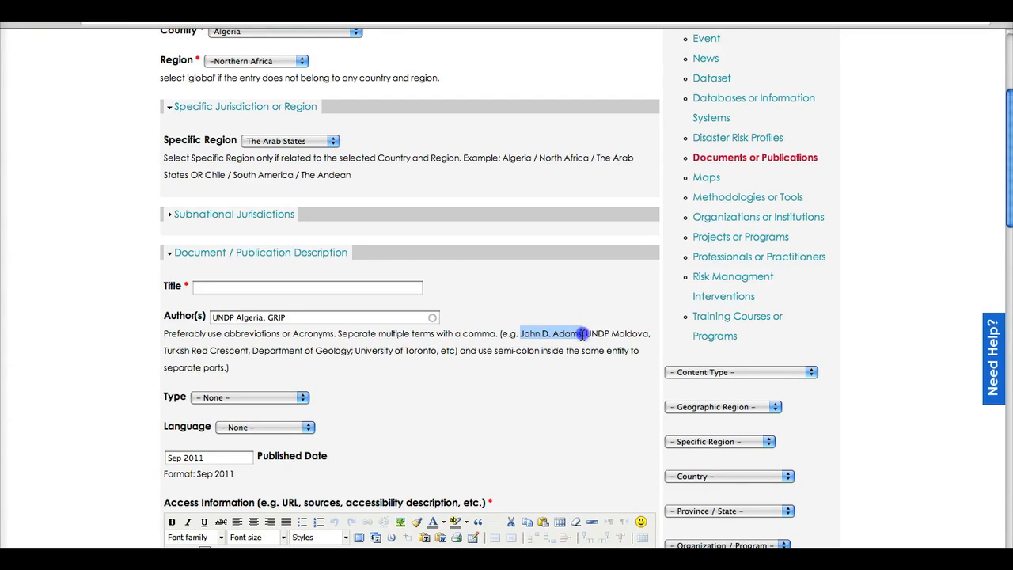
left_click(583, 334)
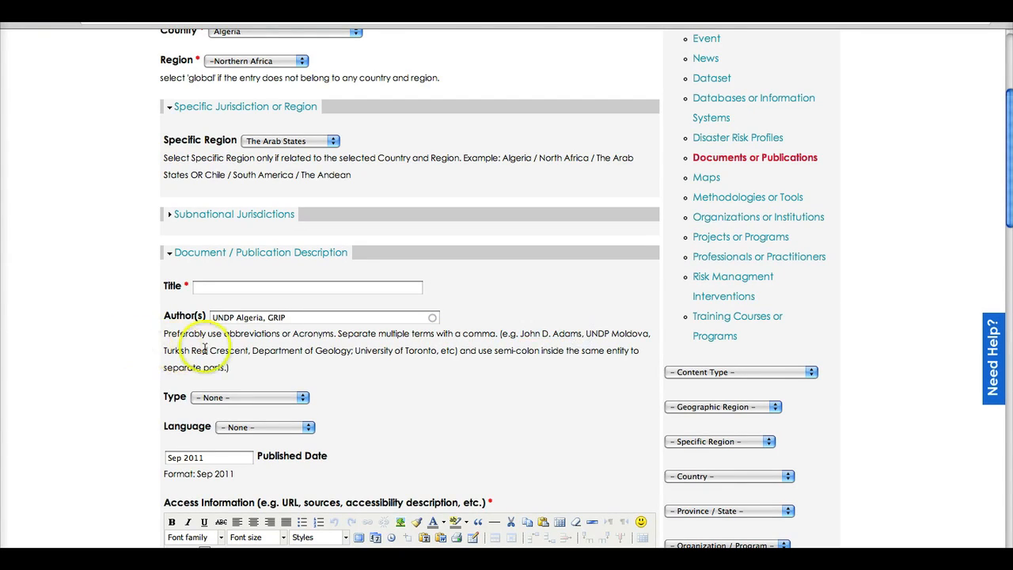
left_click(253, 350)
left_click_drag(253, 350, 437, 352)
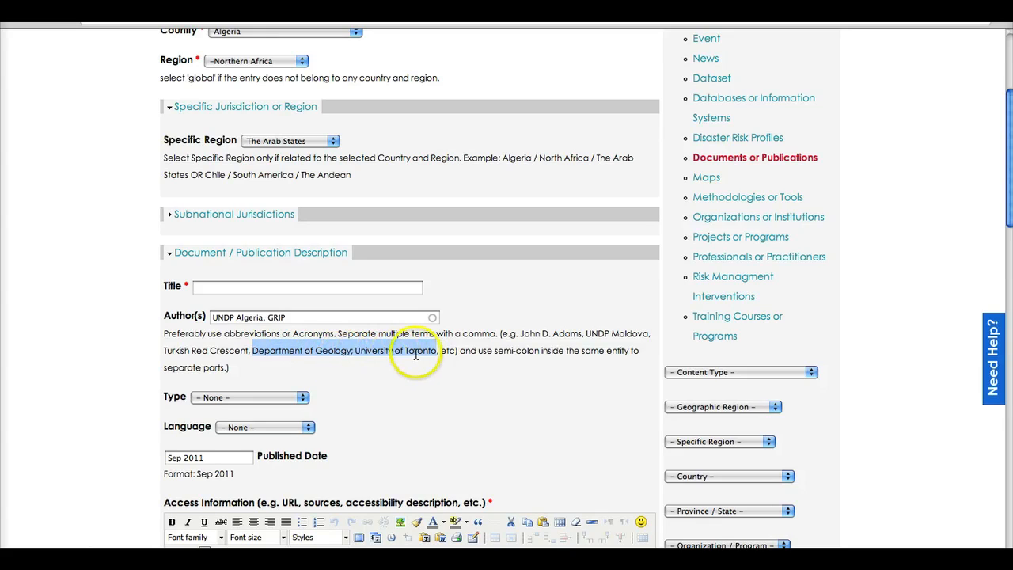
left_click(350, 353)
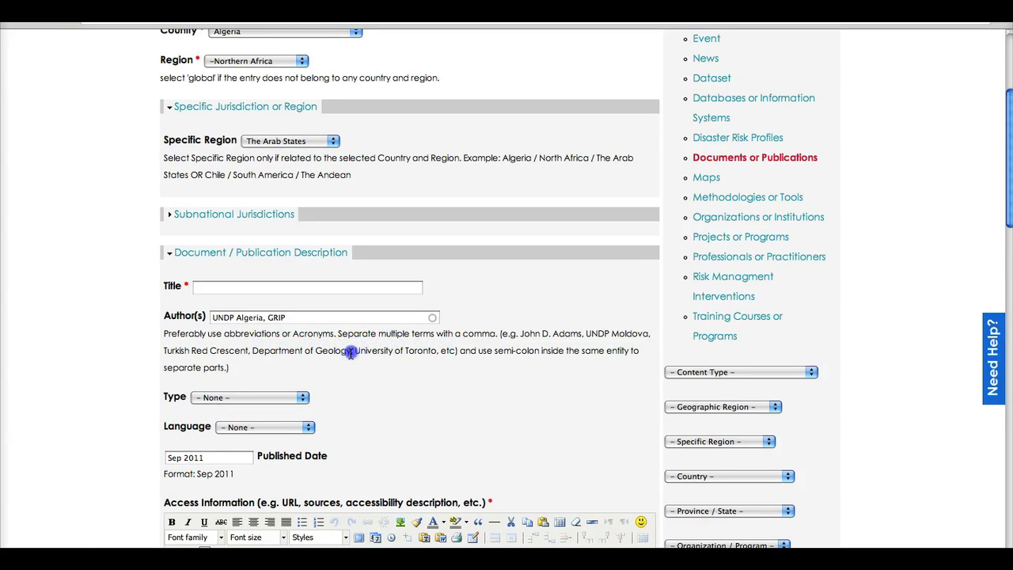
left_click_drag(253, 352, 436, 353)
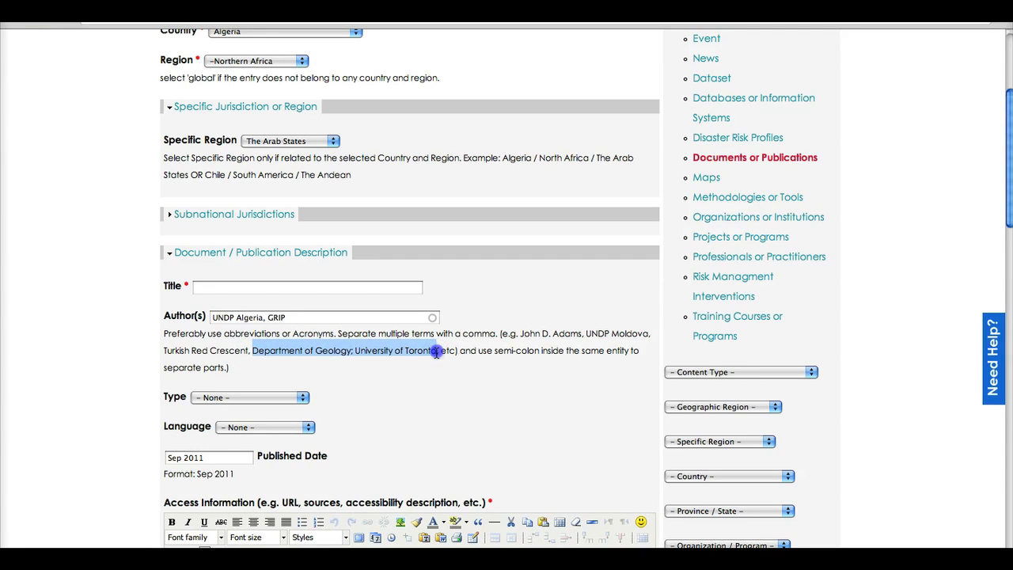
left_click(436, 352)
Set the publication's Type to Research Report and its Language to English.
scroll(436, 353, "down", 5)
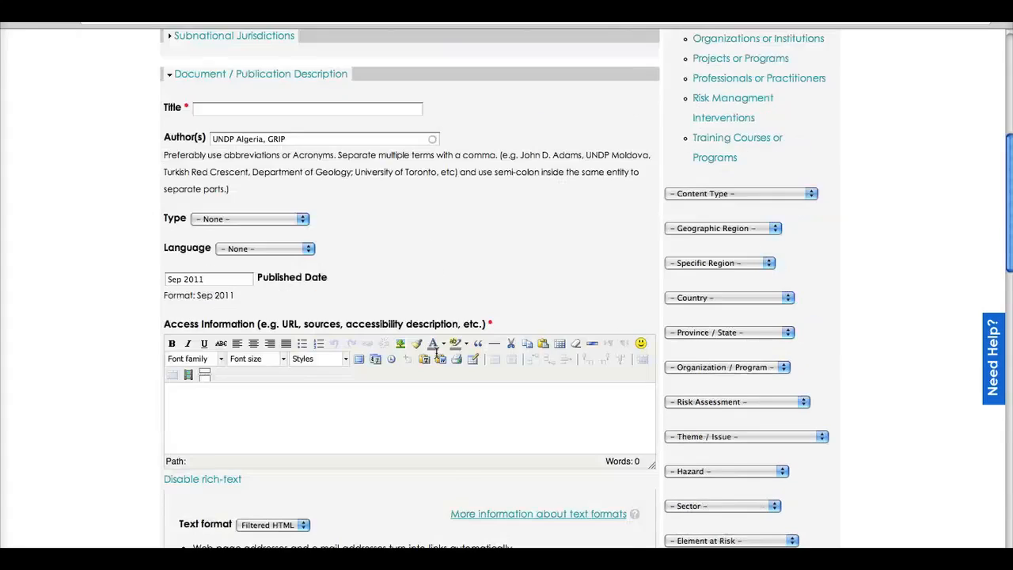
left_click(241, 143)
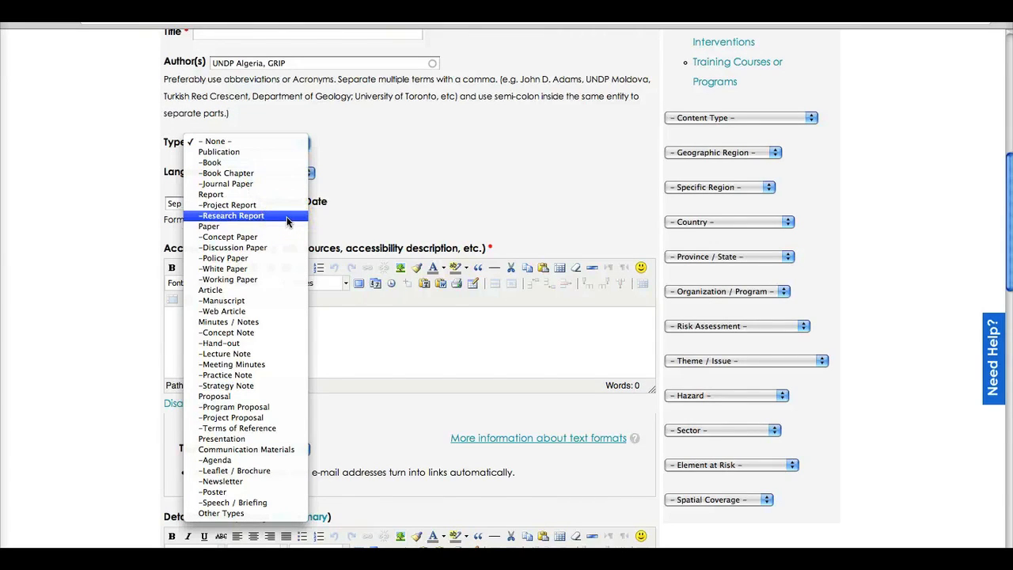
left_click(241, 216)
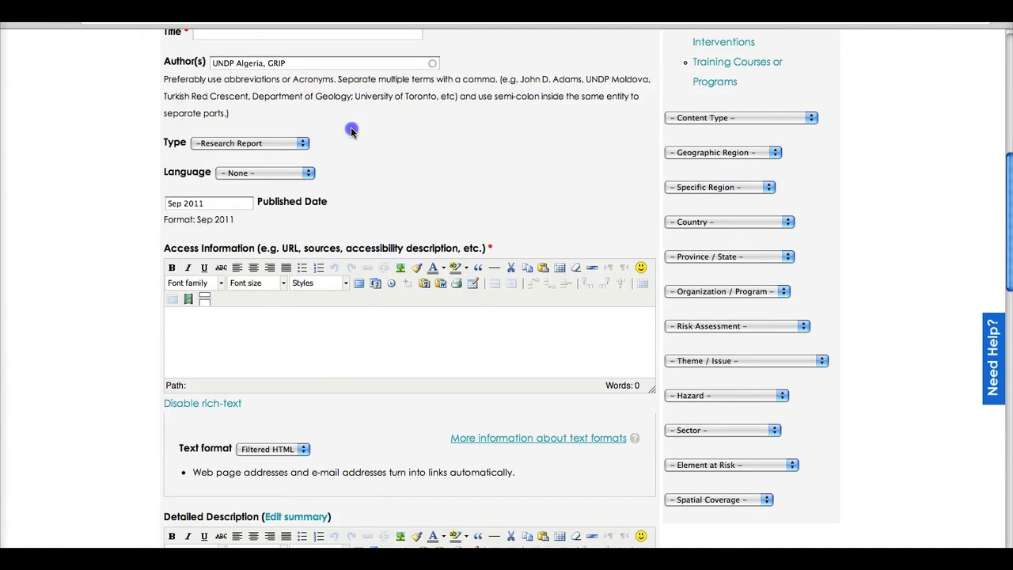
left_click(300, 173)
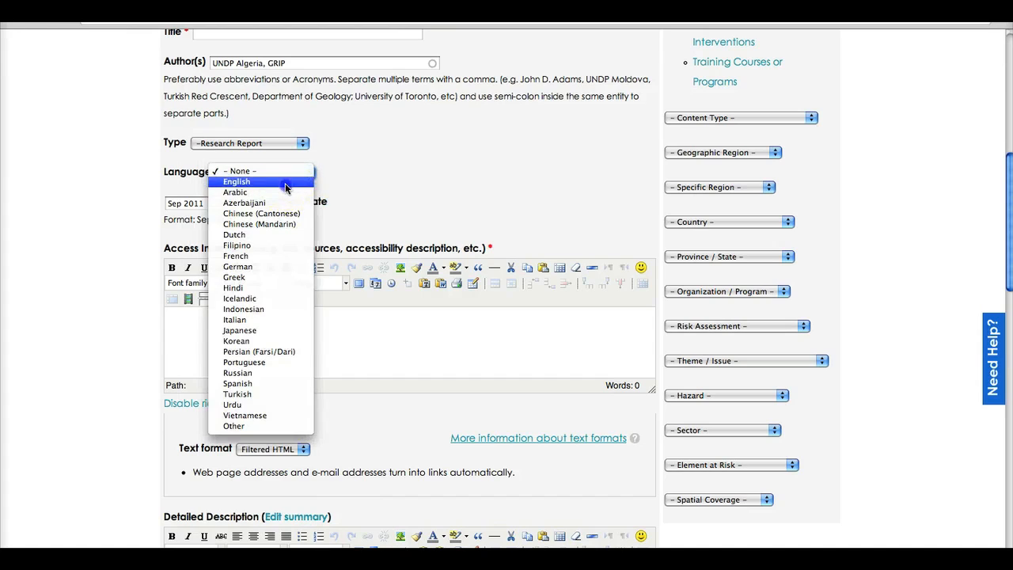
left_click(240, 181)
Set the Published Date to Oct 2011 by picking an October day in the calendar.
left_click(227, 204)
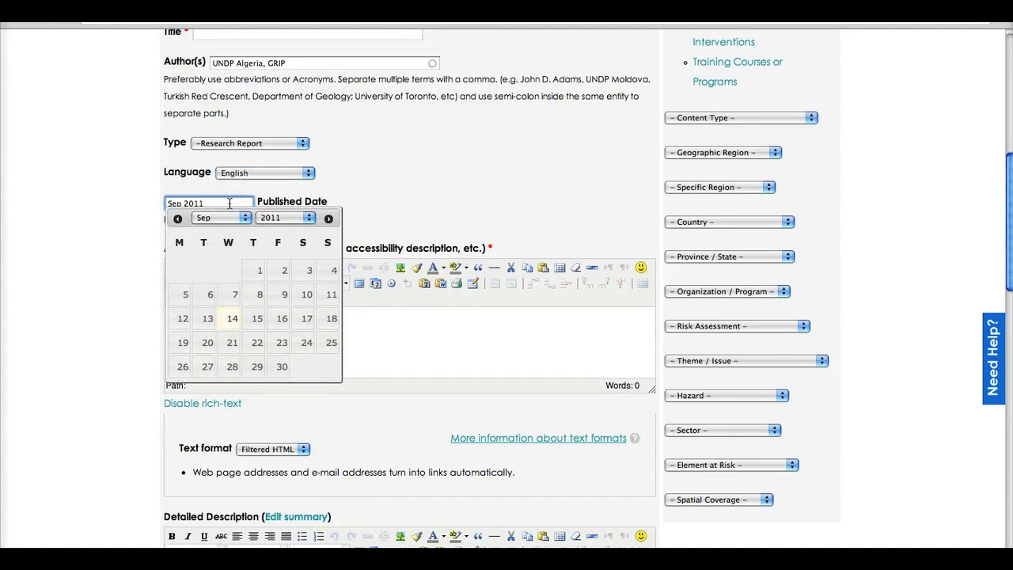
left_click(329, 219)
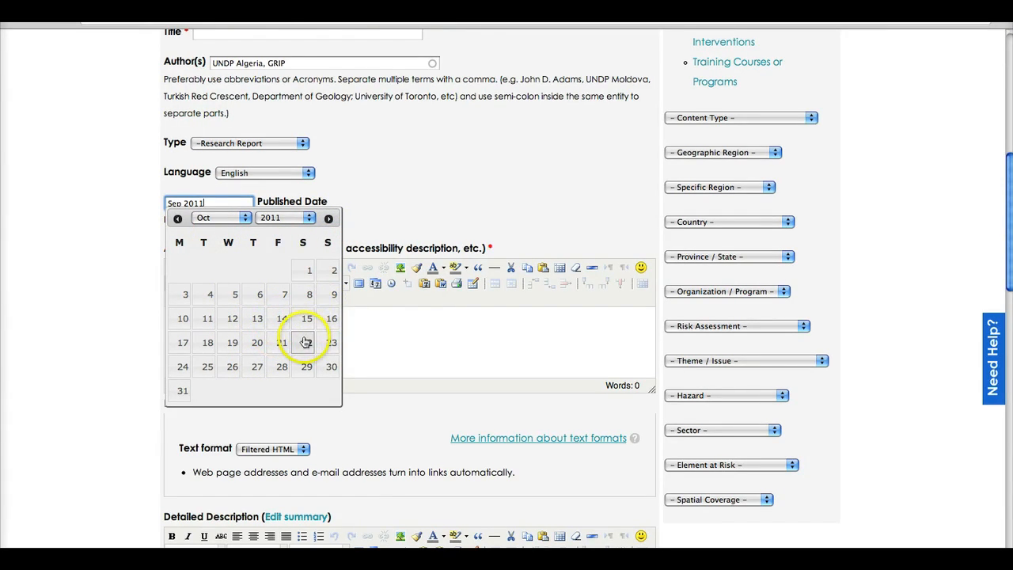
left_click(278, 342)
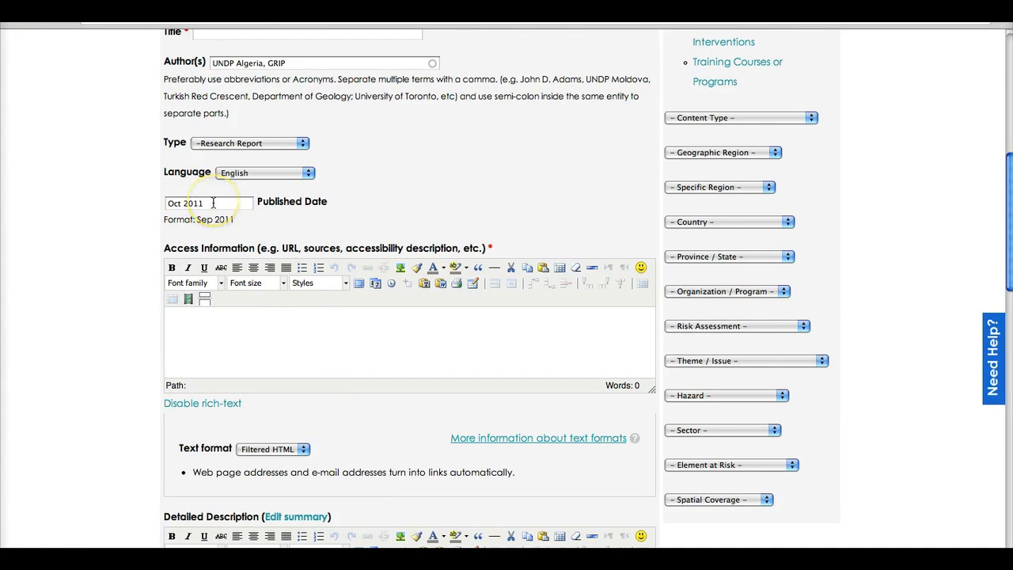
Examine the Access Information and Detailed Description text editors without entering any text.
scroll(218, 223, "down", 3)
left_click(218, 224)
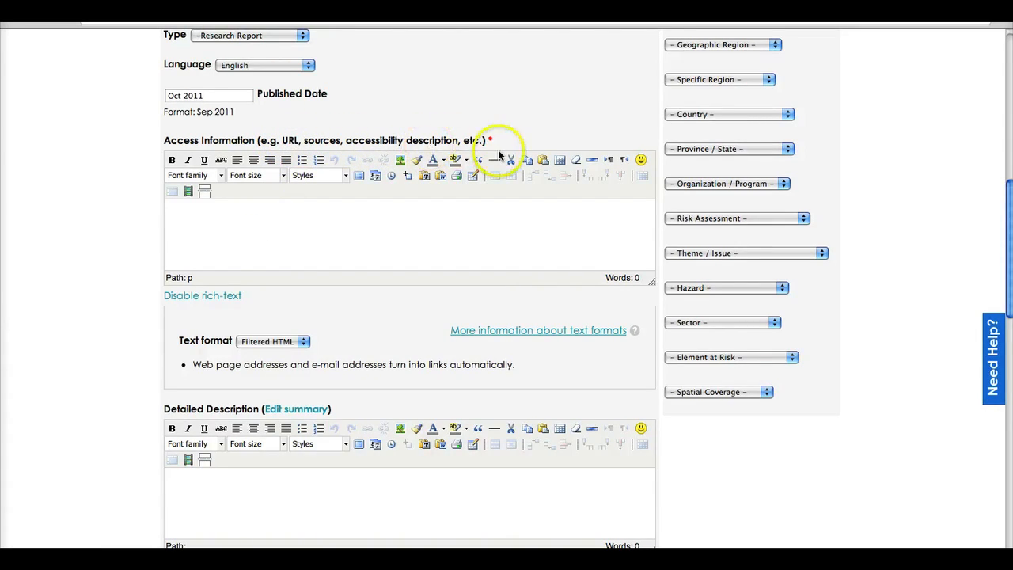
left_click(239, 230)
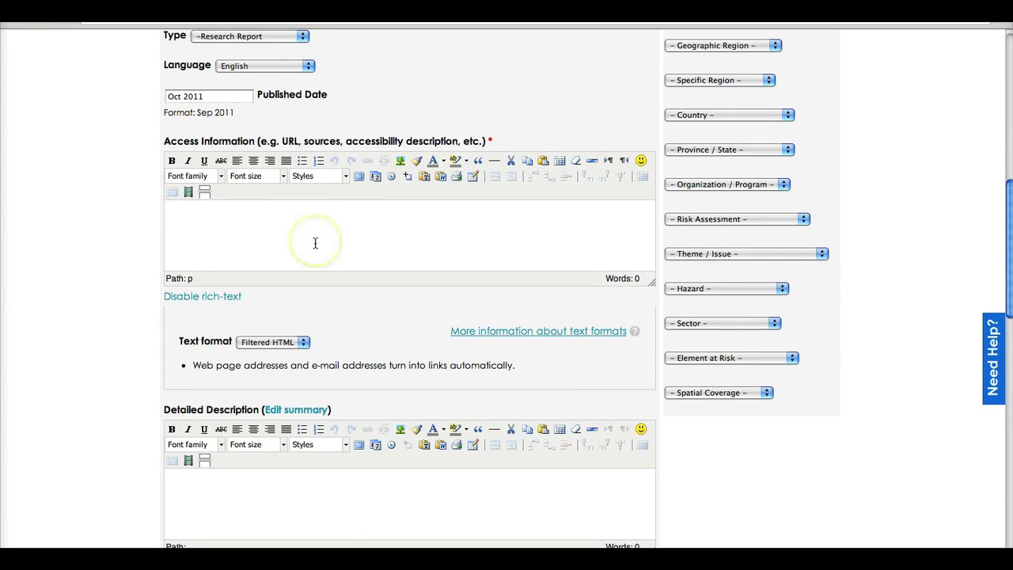
scroll(315, 243, "down", 5)
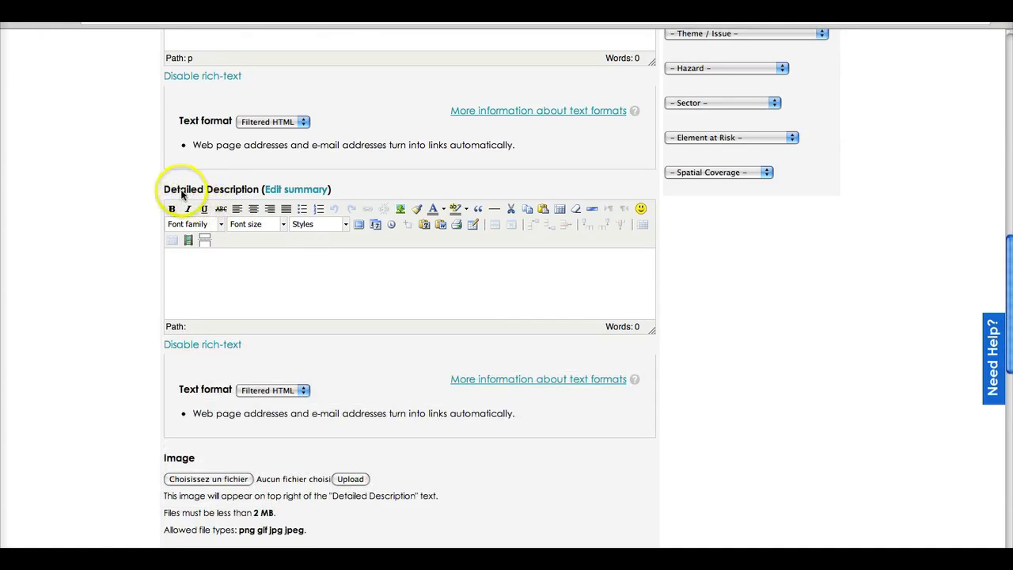
left_click(210, 264)
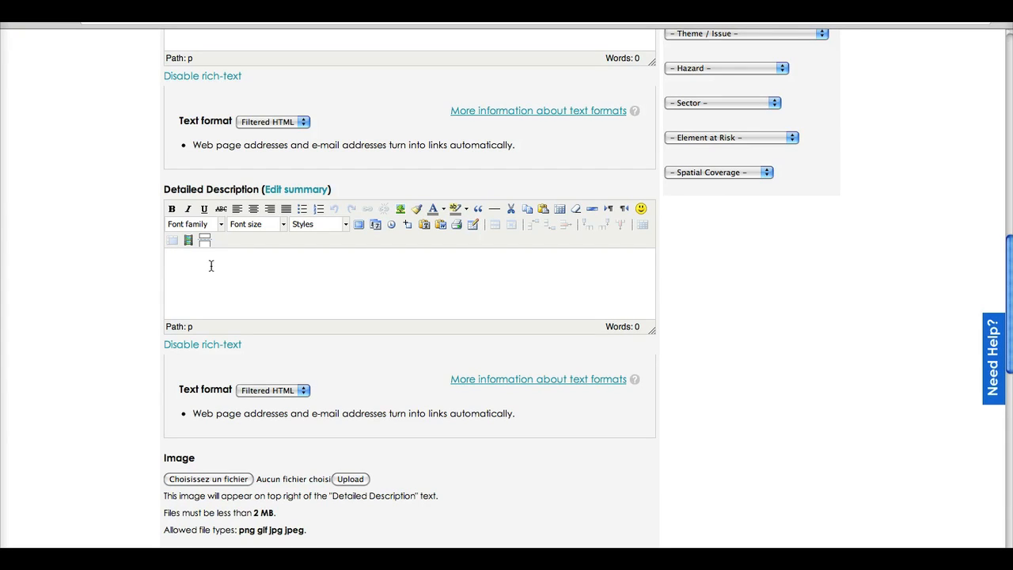
Examine the Image upload option, its file size limit and its allowed file types.
scroll(237, 463, "down", 2)
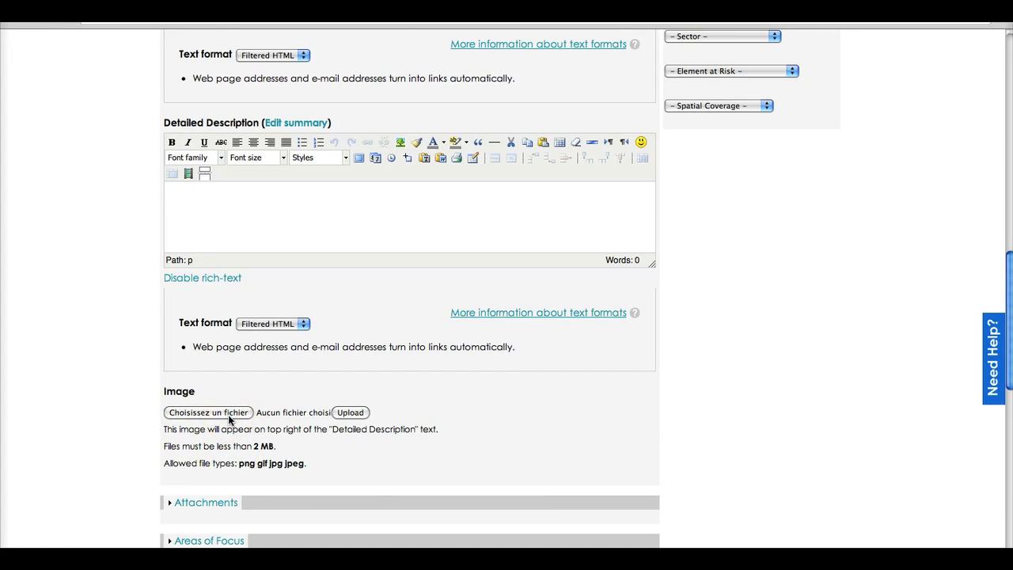
left_click(256, 447)
left_click(232, 464)
left_click(240, 464)
left_click_drag(241, 465, 301, 470)
left_click(302, 470)
scroll(489, 337, "down", 5)
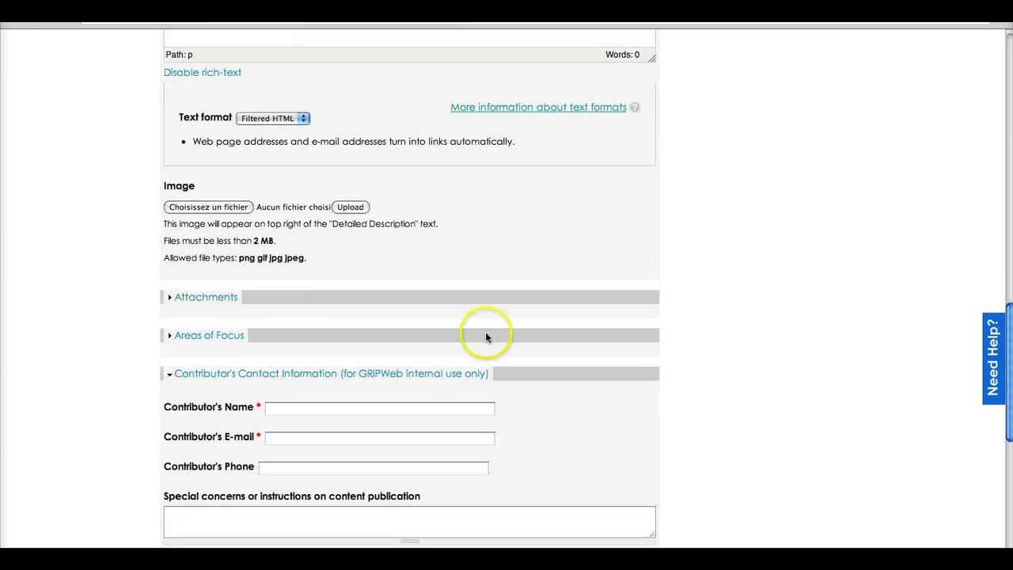
Expand the Attachments section and the Areas of Focus section.
left_click(212, 303)
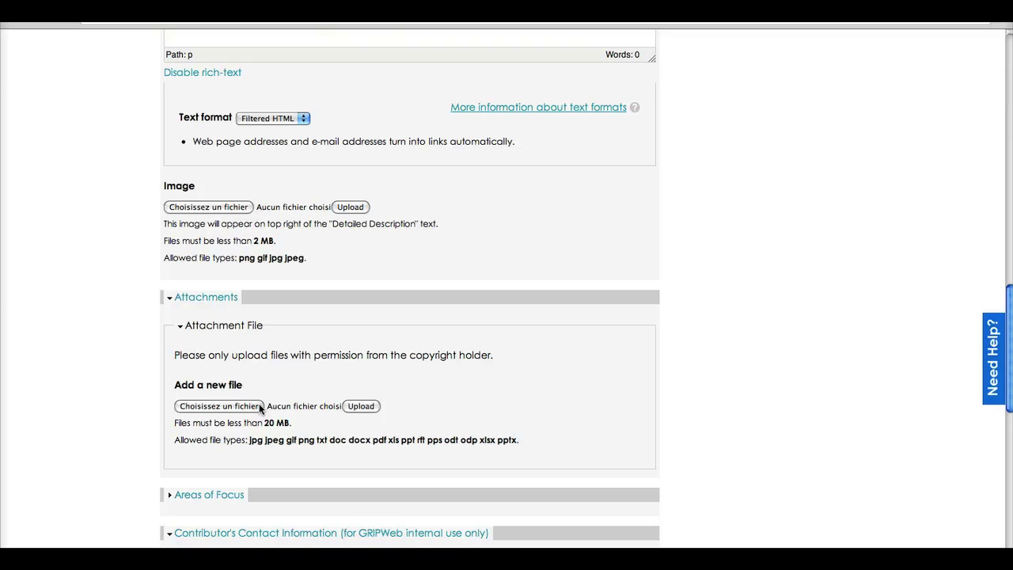
scroll(261, 407, "down", 3)
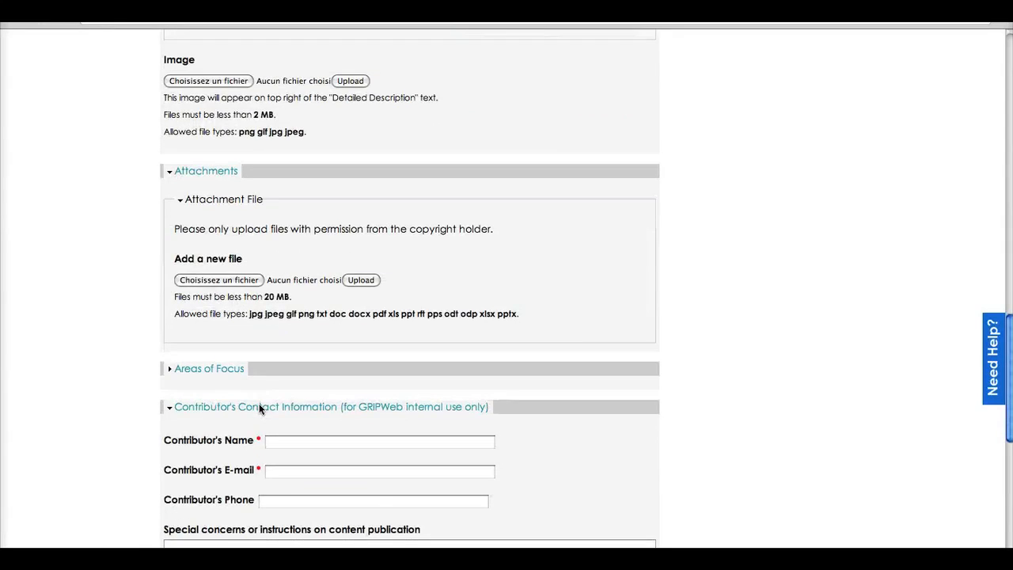
left_click(227, 371)
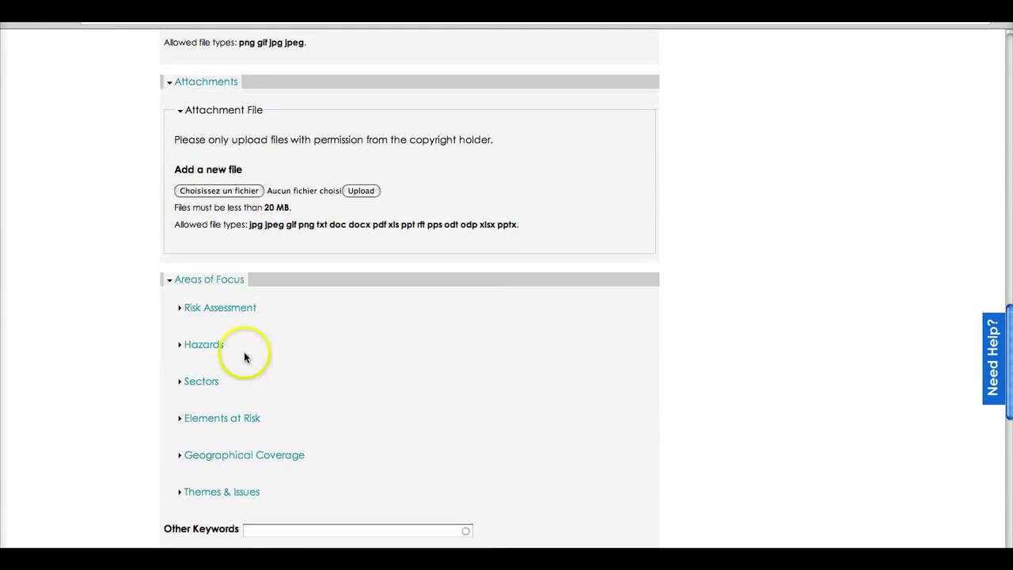
Expand Risk Assessment under Areas of Focus and select Community Risk Assessment.
left_click(226, 308)
left_click(300, 383)
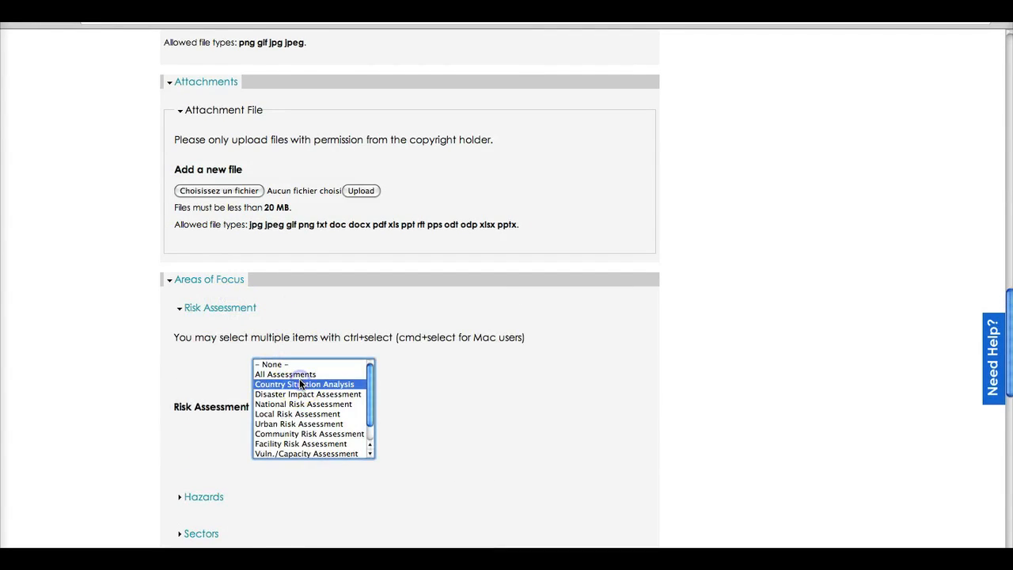
scroll(298, 383, "down", 3)
scroll(297, 383, "up", 2)
left_click(300, 382)
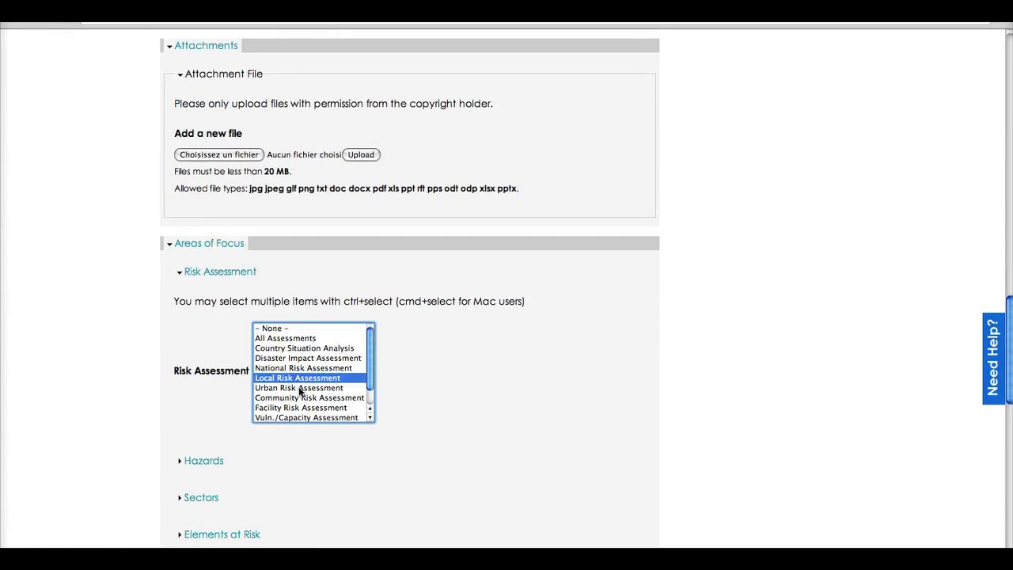
left_click(300, 398)
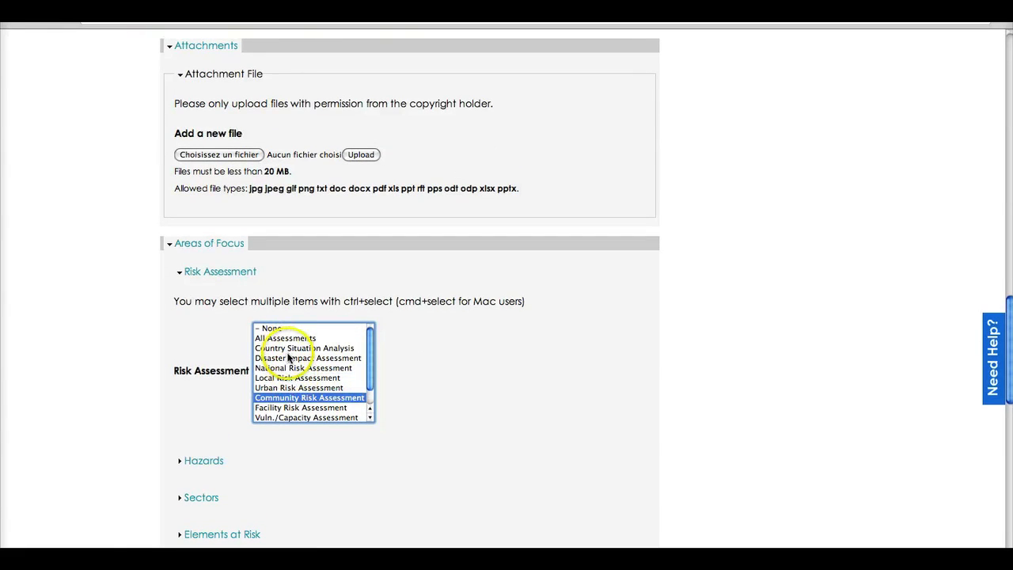
Select Disaster Impact, National, Urban and Community Risk Assessment together in the Risk Assessment list.
left_click(290, 359)
left_click(290, 368, "super")
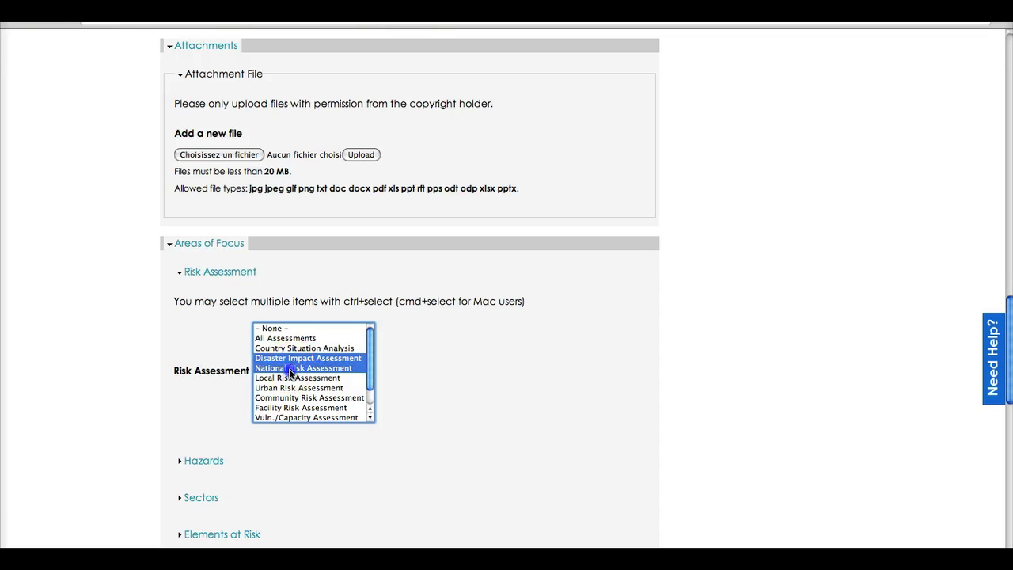
left_click(291, 387, "super")
left_click(290, 399, "super")
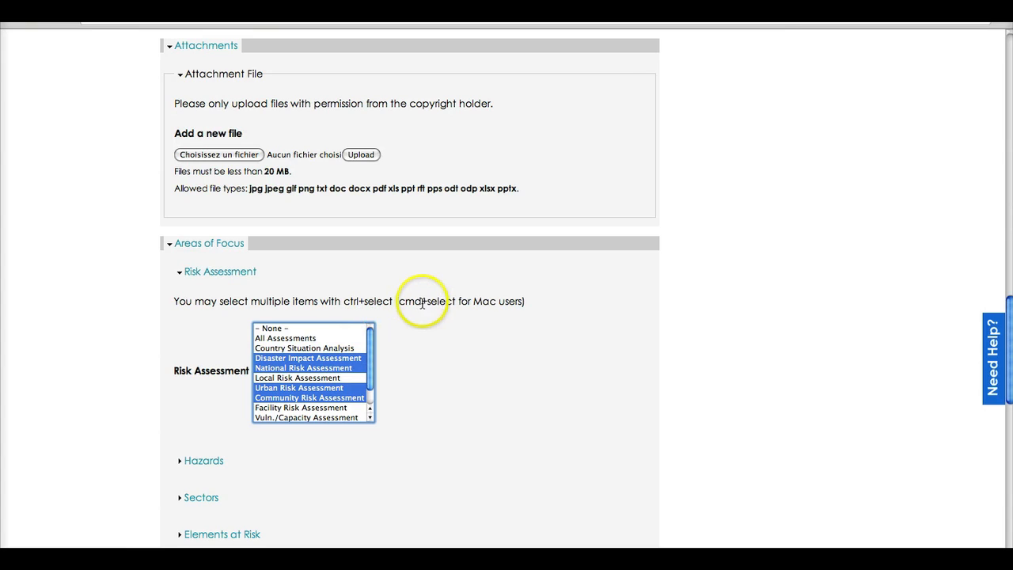
Expand Sectors under Areas of Focus and look through the available sector options.
scroll(342, 396, "down", 5)
left_click(223, 419)
scroll(238, 435, "down", 5)
scroll(249, 438, "down", 8)
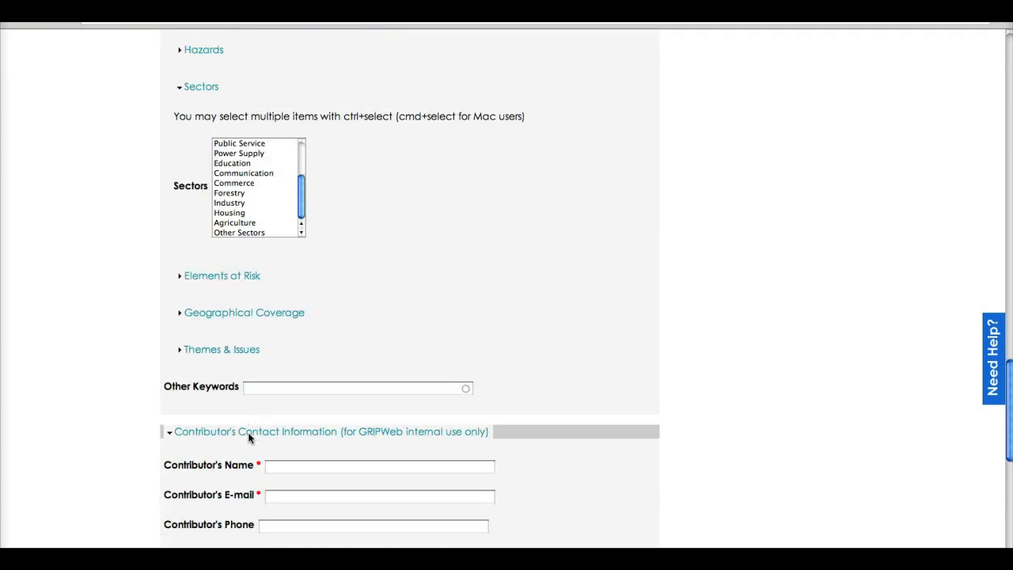
Examine the Contributor's Contact Information fields for name and e-mail without filling them in.
scroll(197, 443, "down", 4)
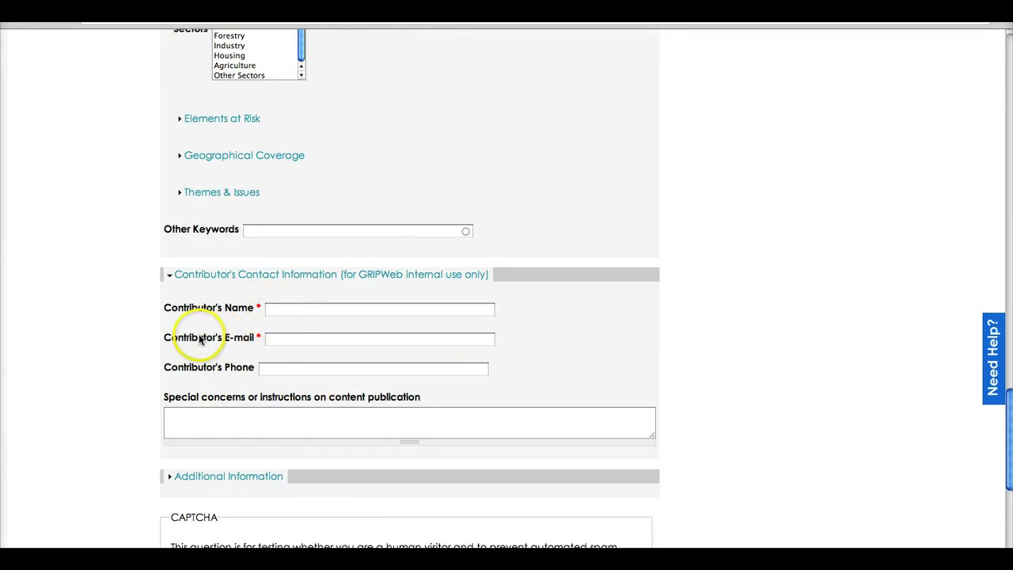
left_click(276, 338)
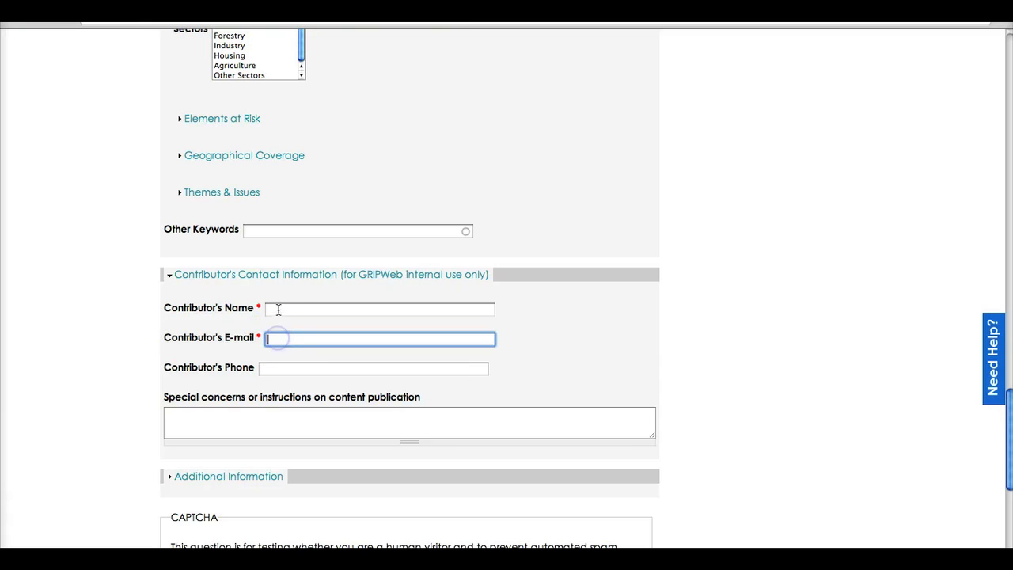
left_click(266, 309)
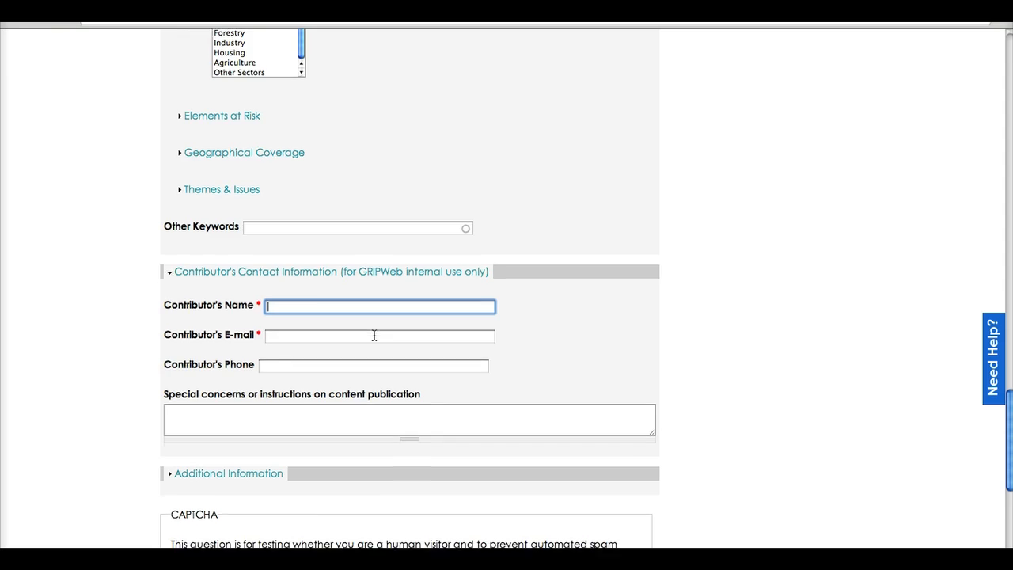
Expand the Additional Information section and enter UN as the Publisher.
scroll(374, 336, "down", 5)
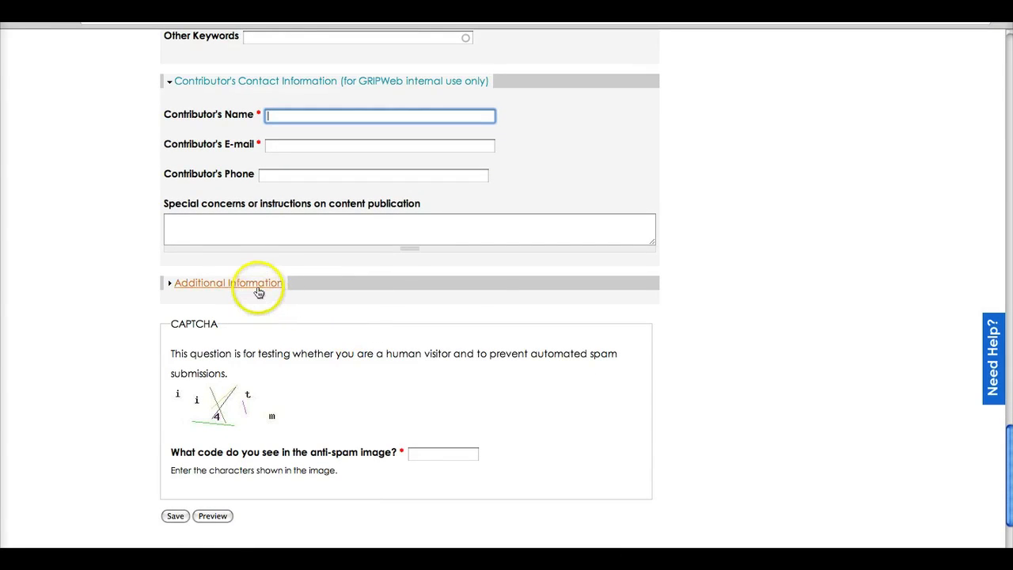
left_click(256, 287)
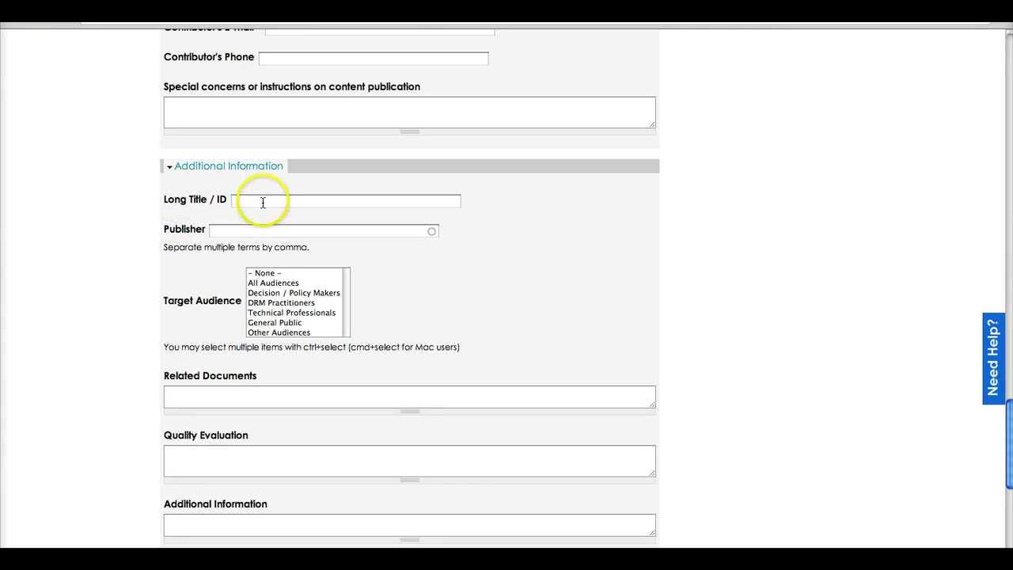
left_click(217, 231)
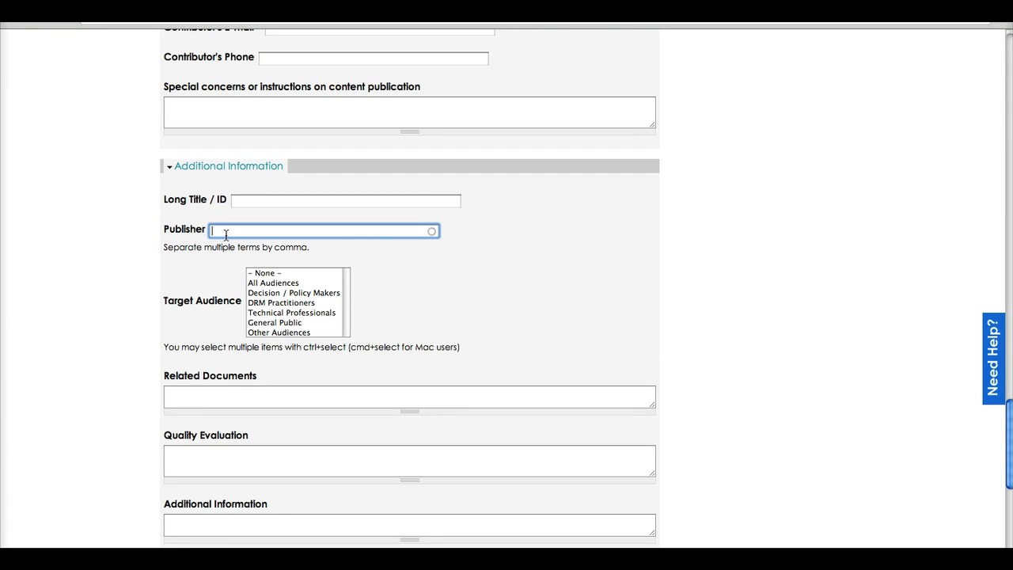
type("N")
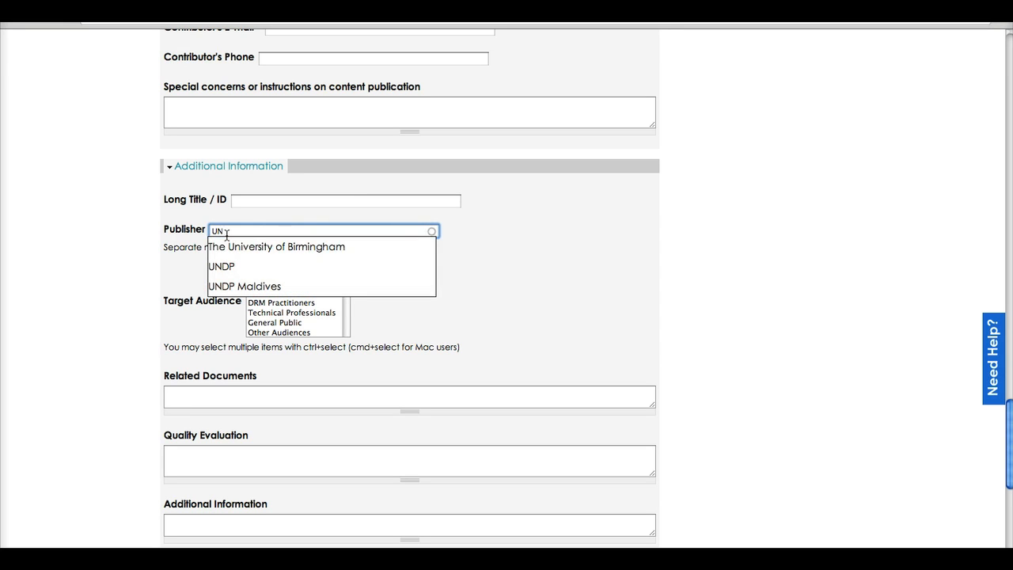
left_click(164, 267)
scroll(255, 285, "down", 1)
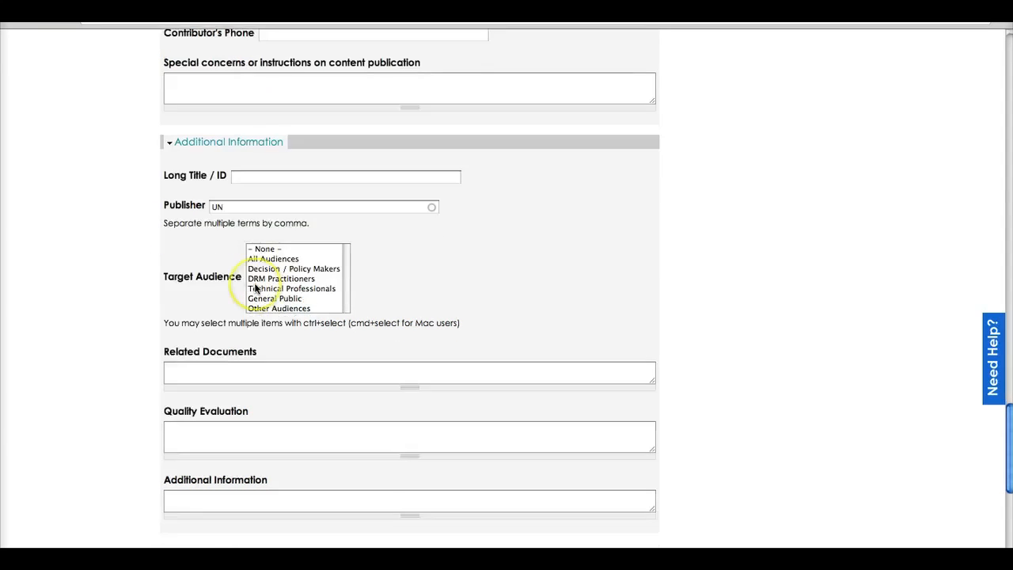
Try a multiple Target Audience selection of Decision / Policy Makers, DRM Practitioners, General Public and Other Audiences.
scroll(254, 287, "down", 1)
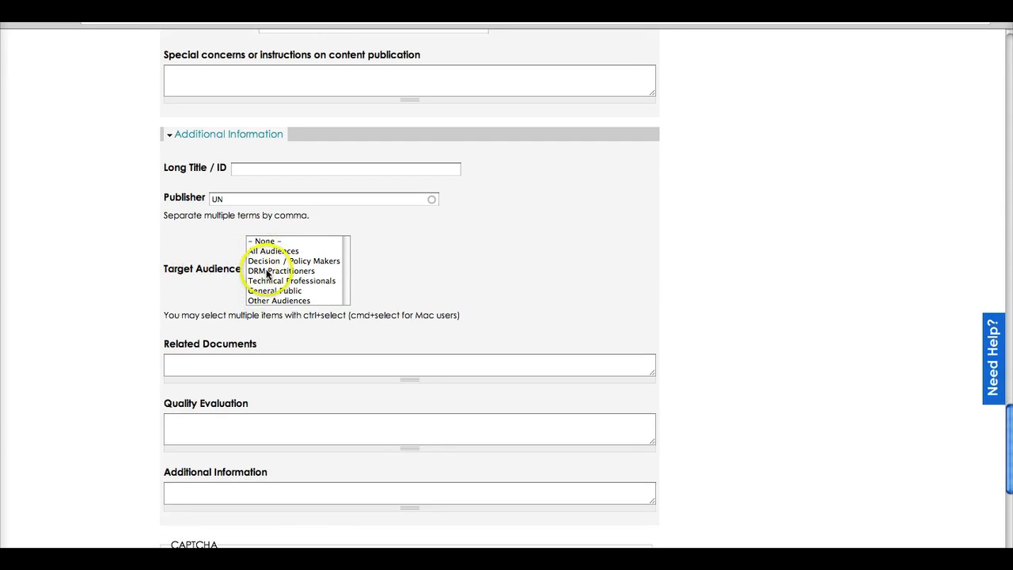
left_click(269, 260)
left_click(275, 281)
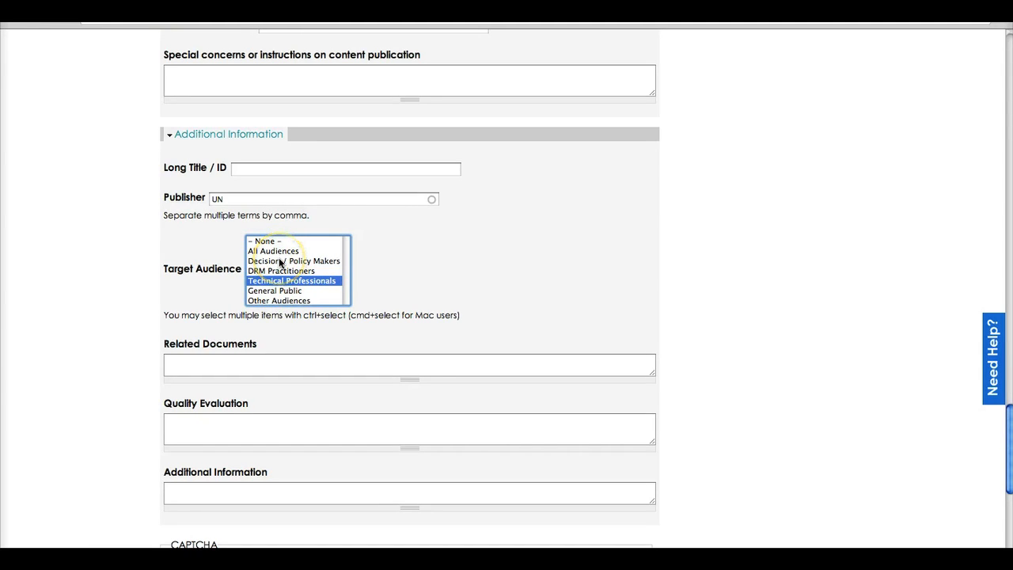
left_click(279, 260)
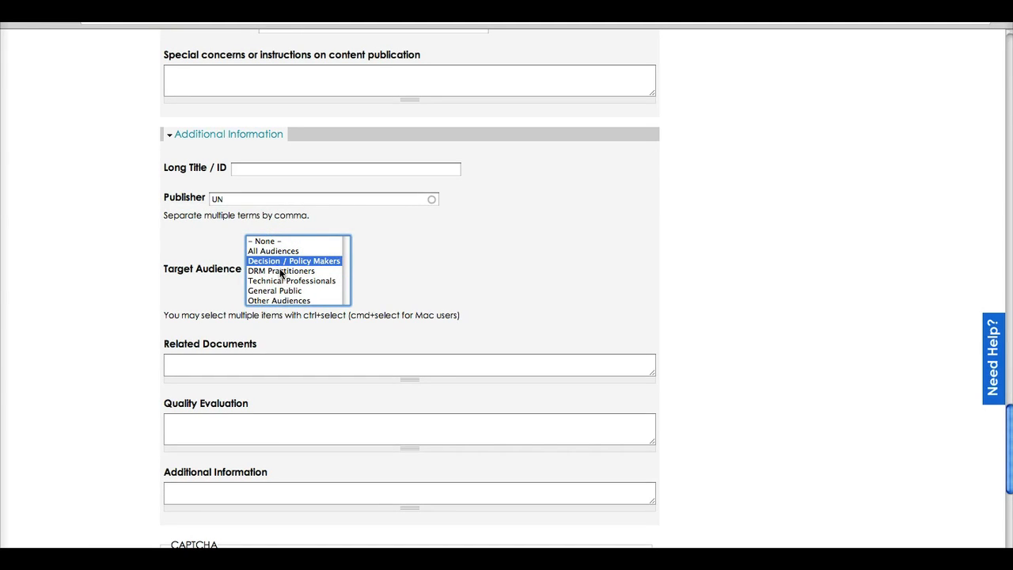
left_click(281, 271, "super")
left_click(277, 290, "super")
left_click(278, 300, "super")
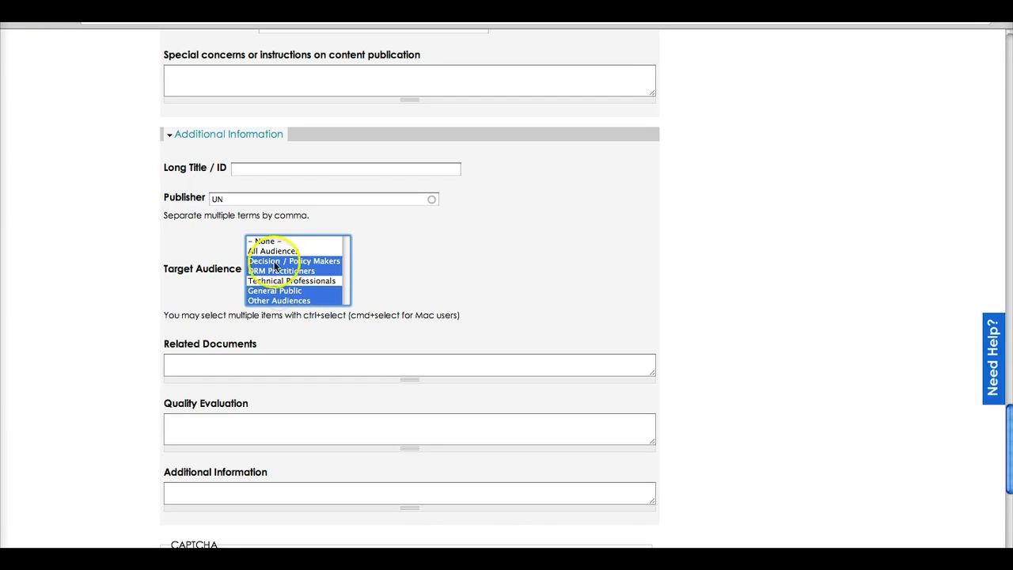
Try combining All Audiences with DRM Practitioners and General Public as the Target Audience, and General Public alone.
left_click(273, 251)
left_click(273, 273, "super")
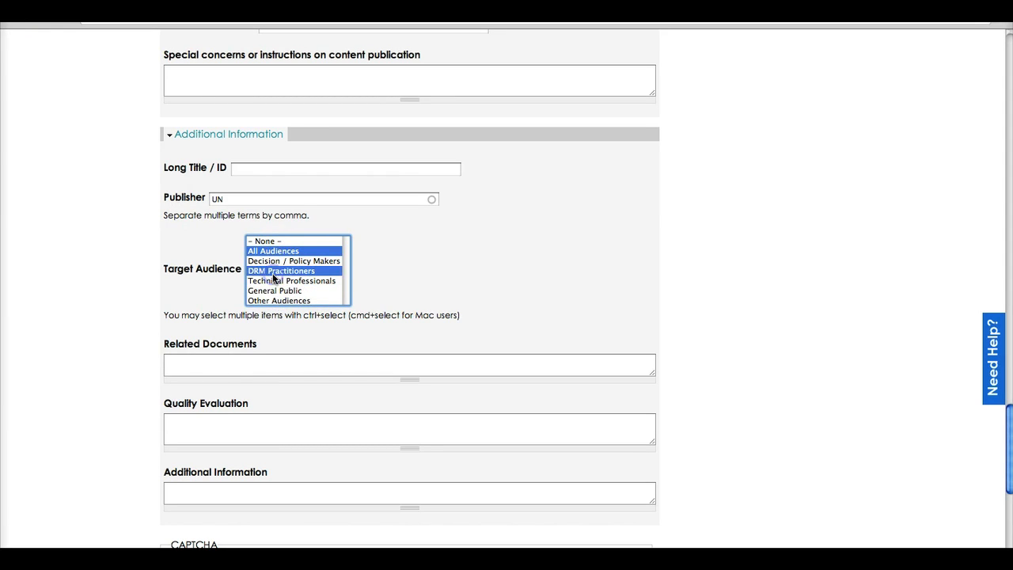
left_click(277, 291, "super")
left_click(277, 290)
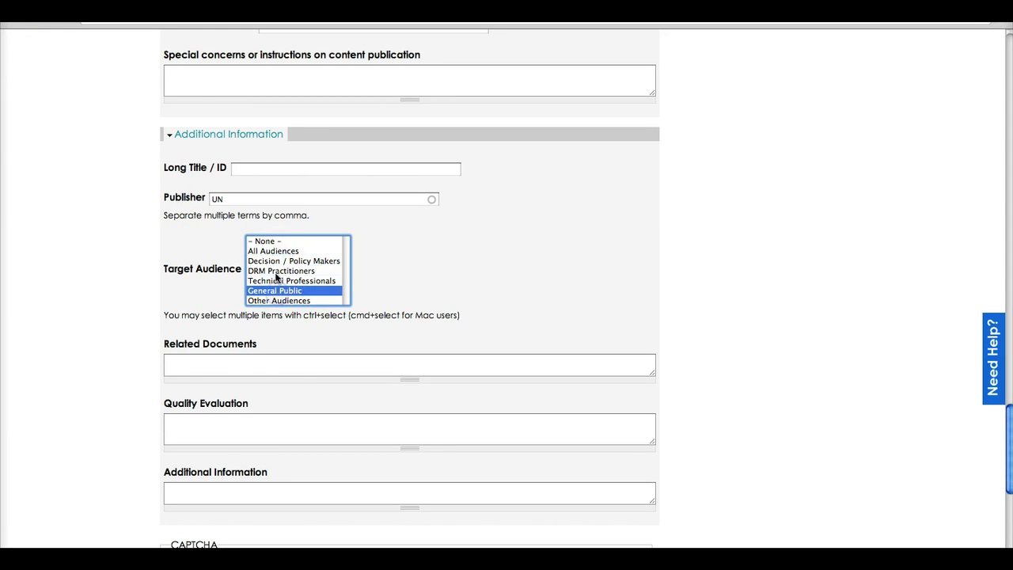
Set the Target Audience to Decision / Policy Makers only.
left_click(273, 261)
left_click(211, 297)
scroll(212, 298, "down", 3)
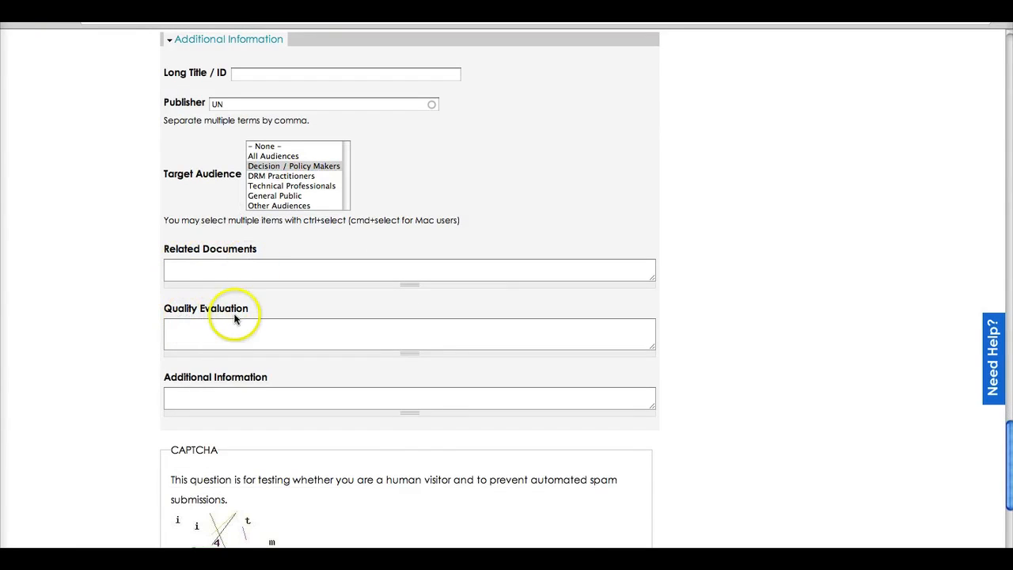
Examine the remaining Additional Information fields and the CAPTCHA, and activate the anti-spam code field without filling it in.
scroll(254, 386, "down", 5)
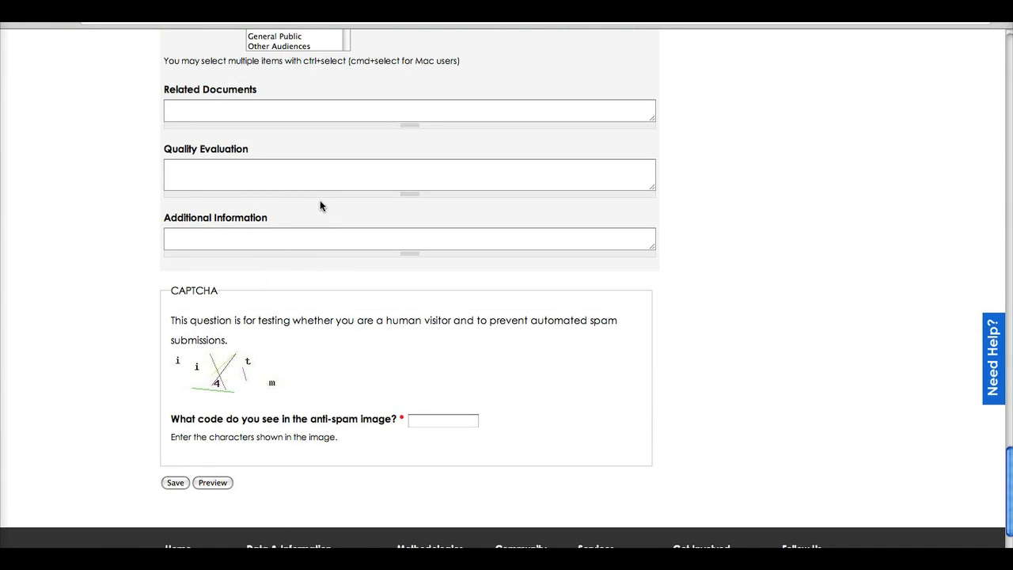
scroll(320, 205, "down", 3)
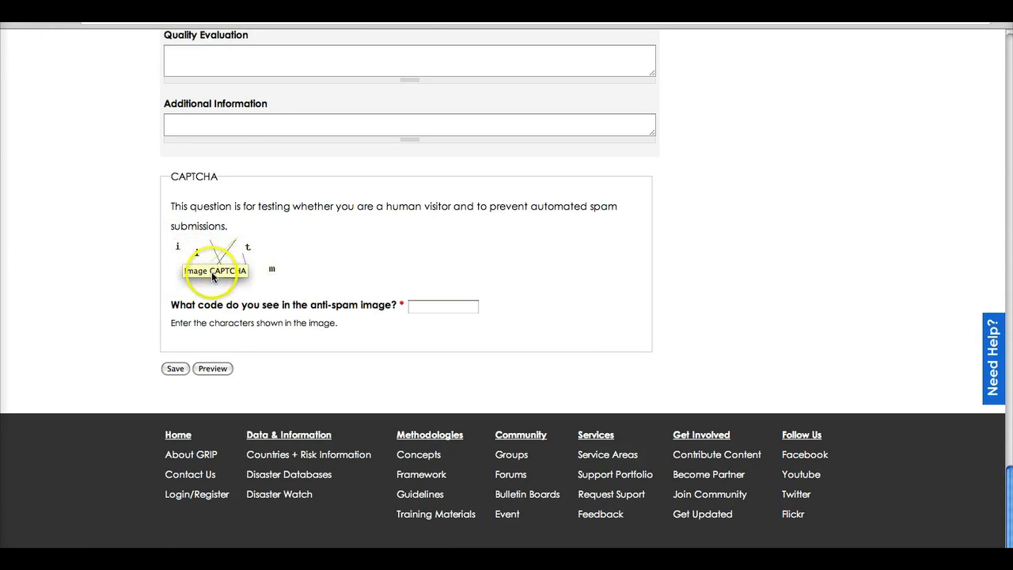
left_click(441, 306)
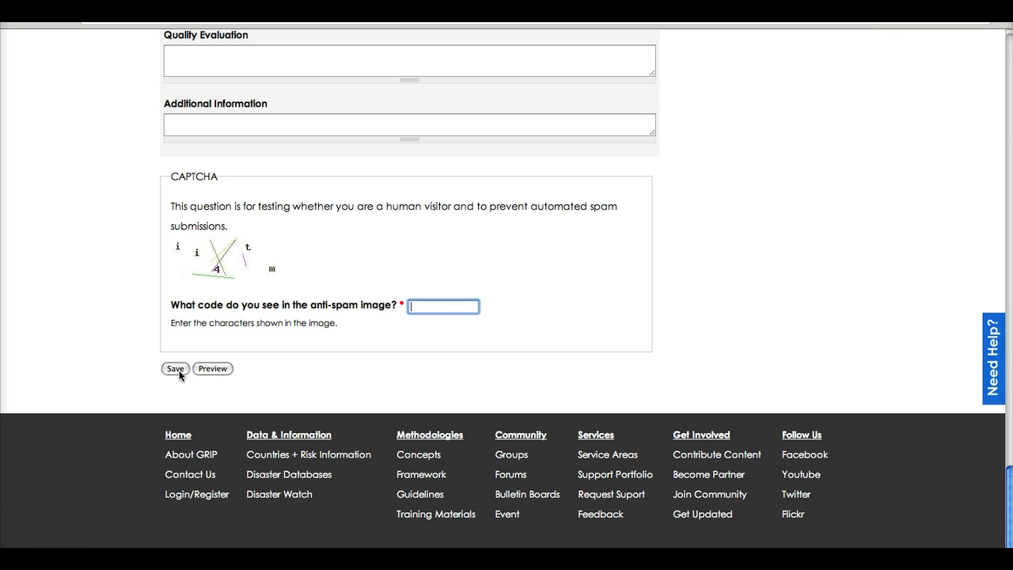
Mark the document as Published in the publishing options at the end of the Documents / Publications form.
scroll(179, 375, "up", 5)
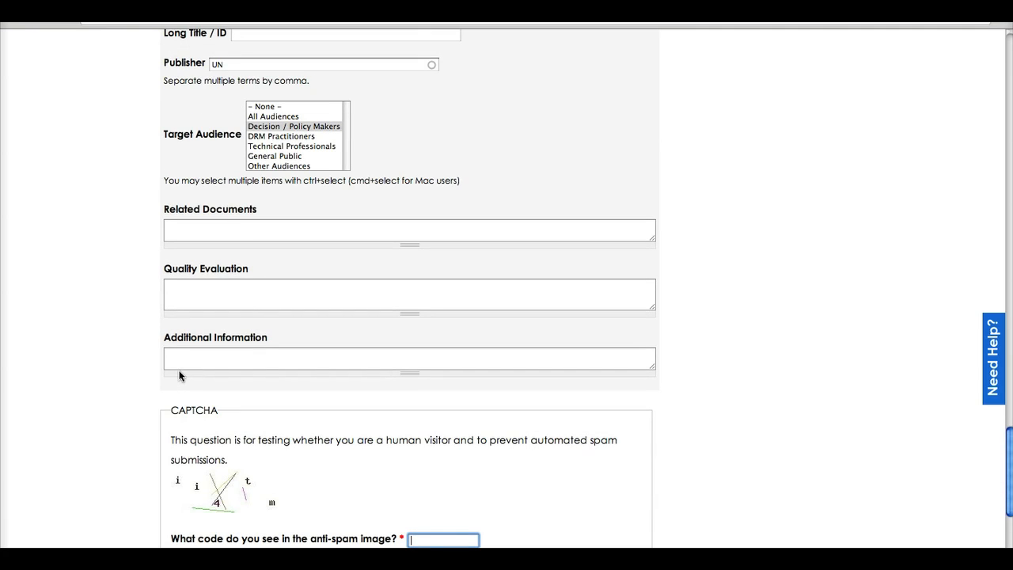
scroll(180, 377, "up", 4)
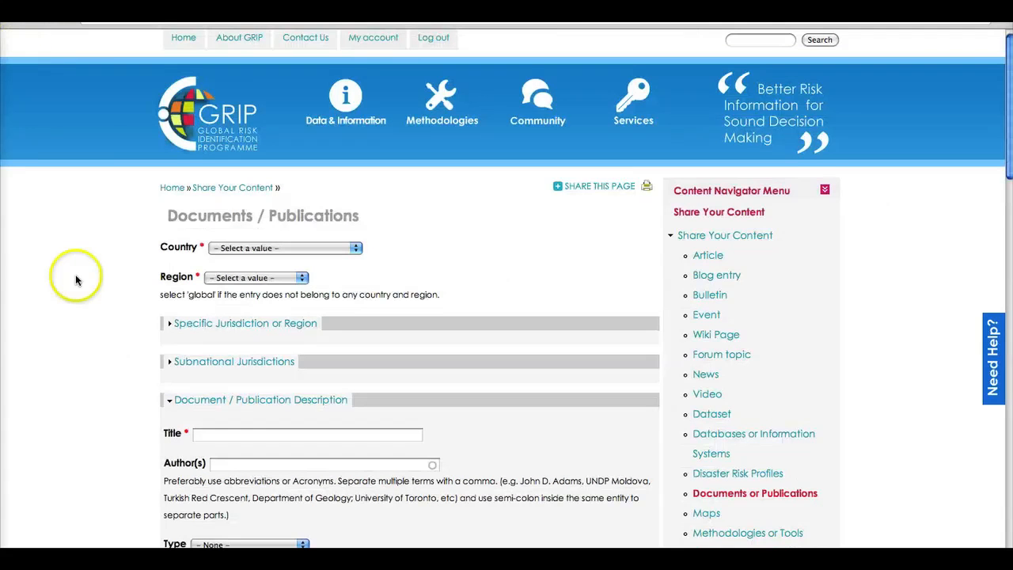
scroll(74, 283, "down", 20)
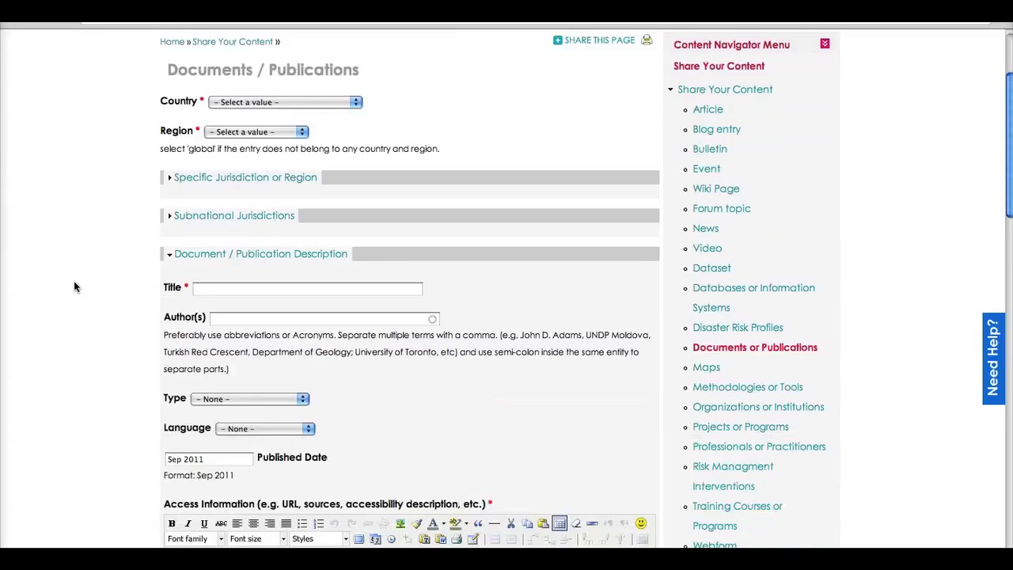
scroll(75, 287, "down", 5)
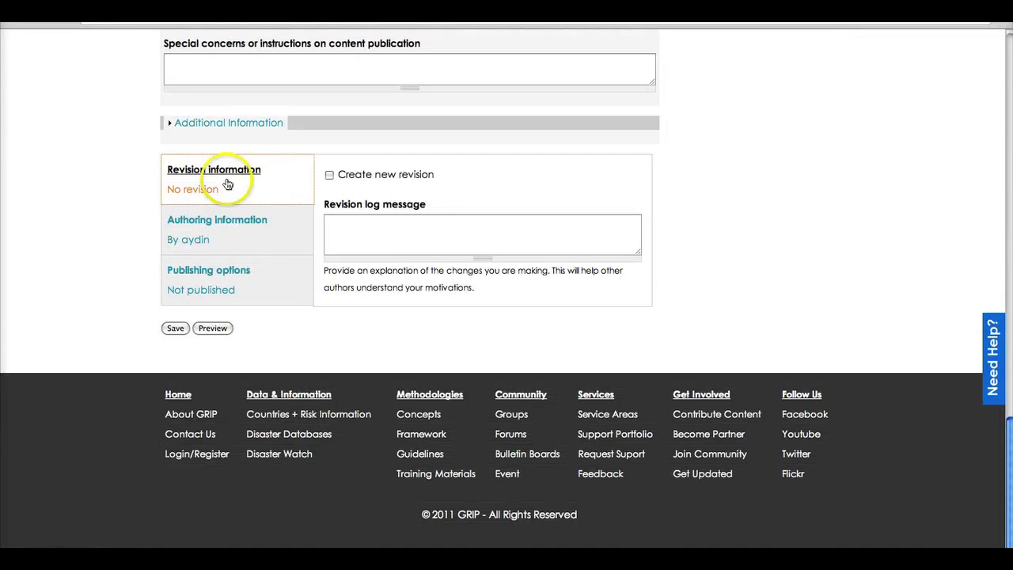
scroll(351, 181, "up", 2)
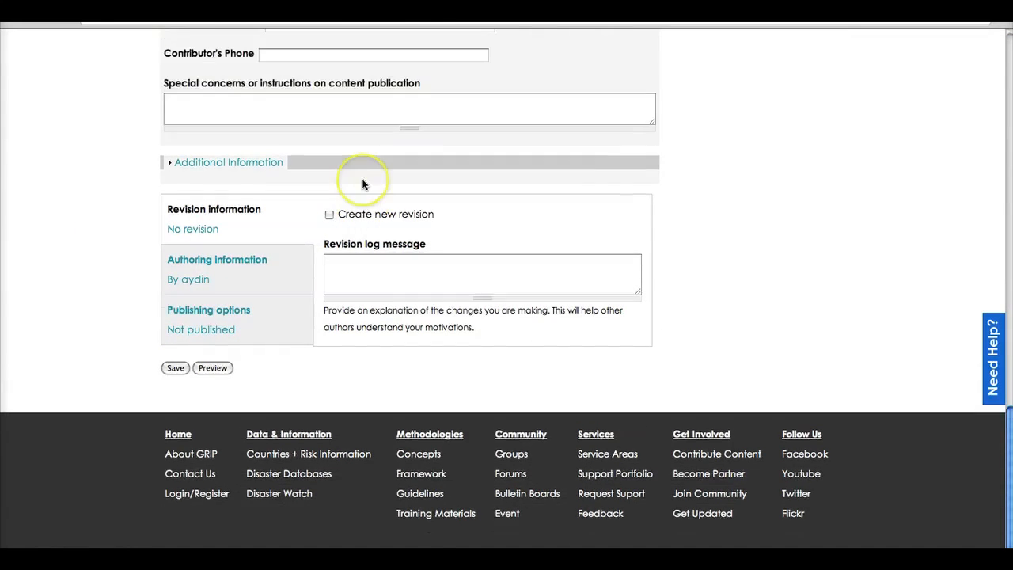
left_click(211, 323)
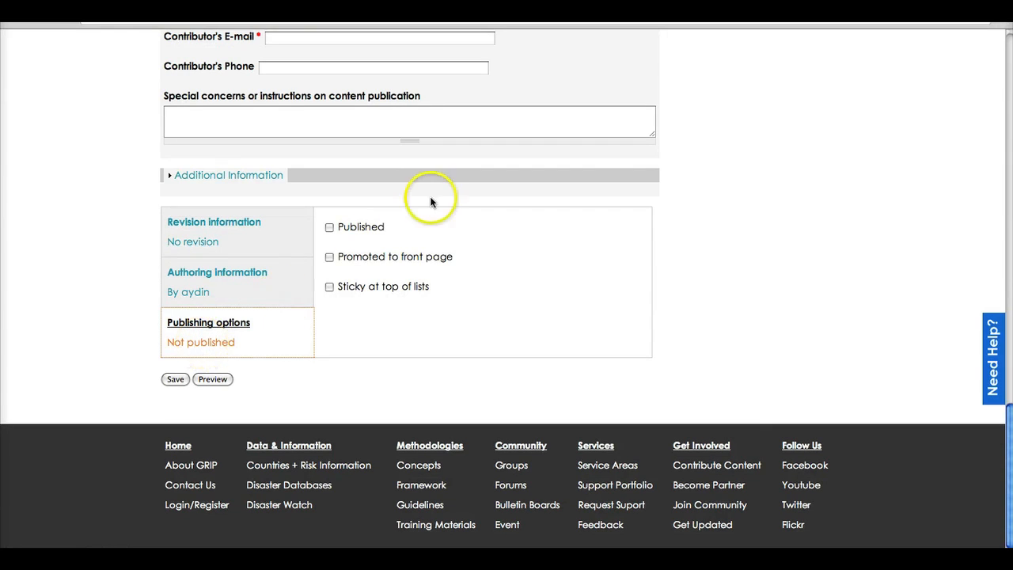
left_click(329, 228)
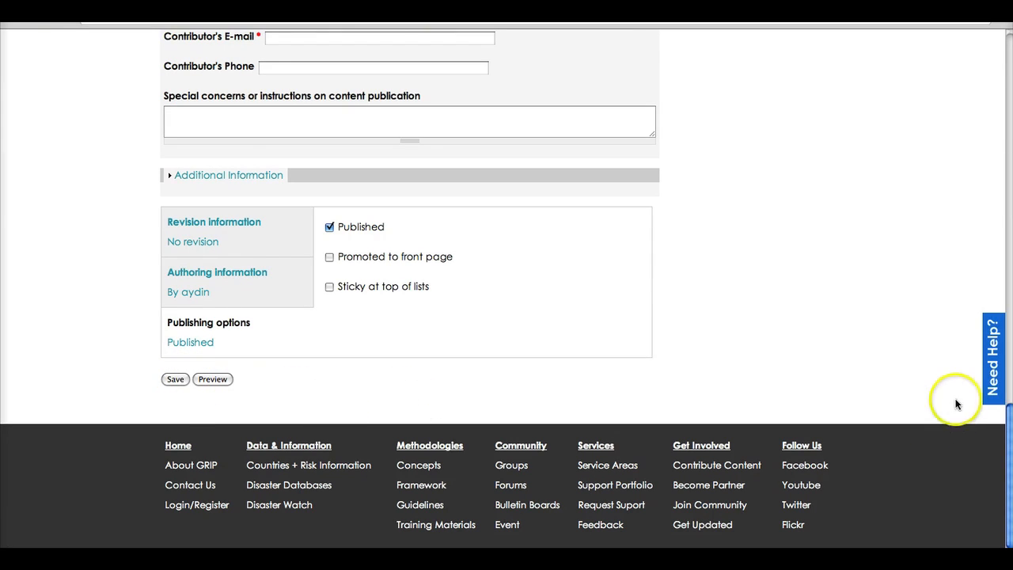
Return to the beginning of the Documents / Publications form and open the Need Help? option.
scroll(989, 386, "up", 5)
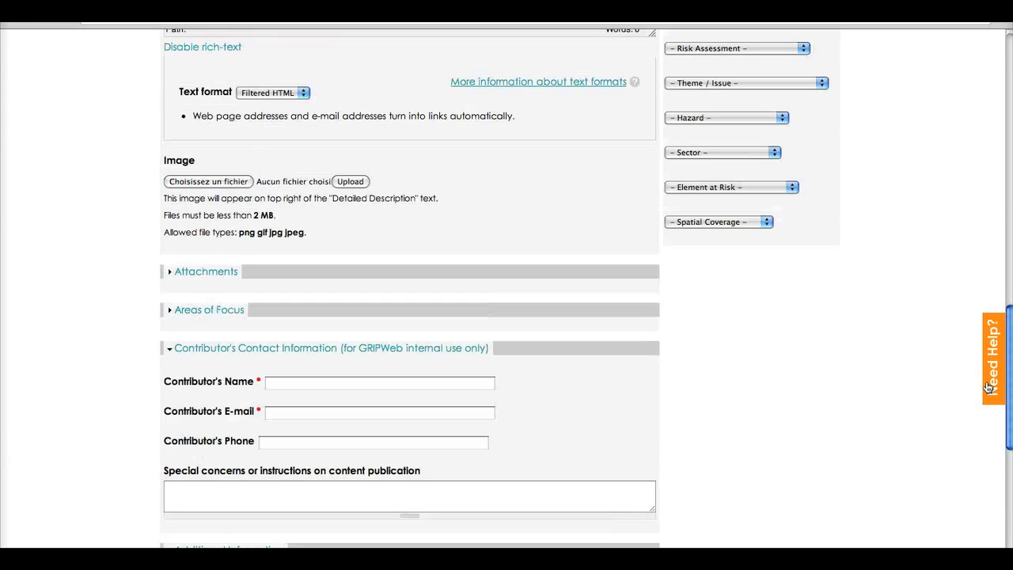
scroll(989, 386, "up", 15)
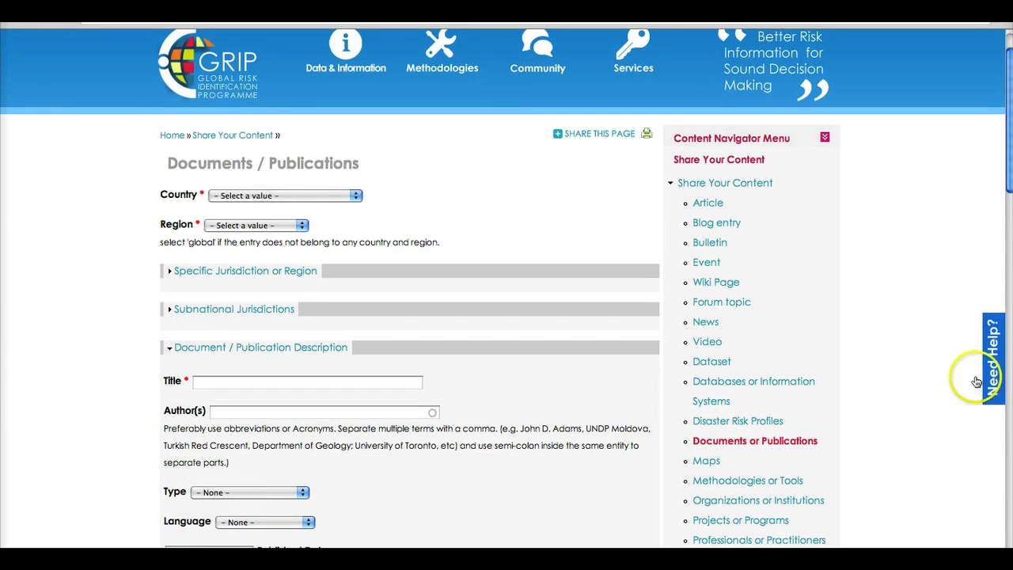
scroll(989, 370, "up", 2)
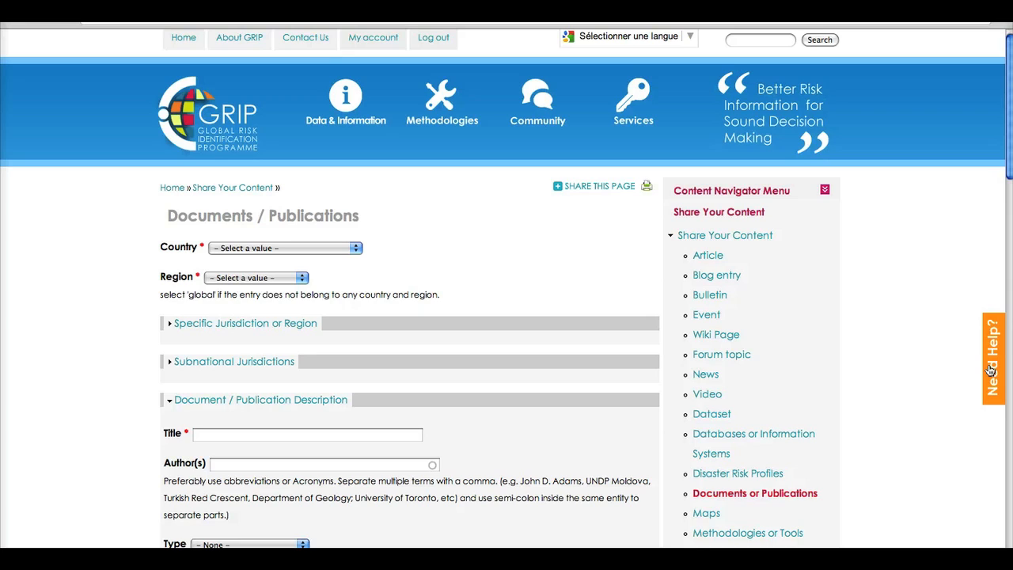
left_click(989, 371)
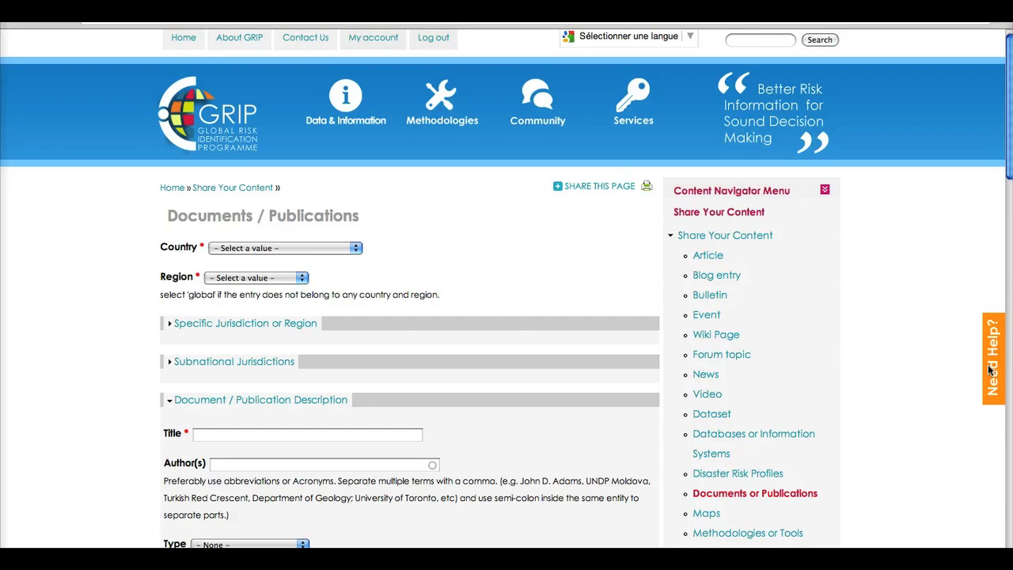